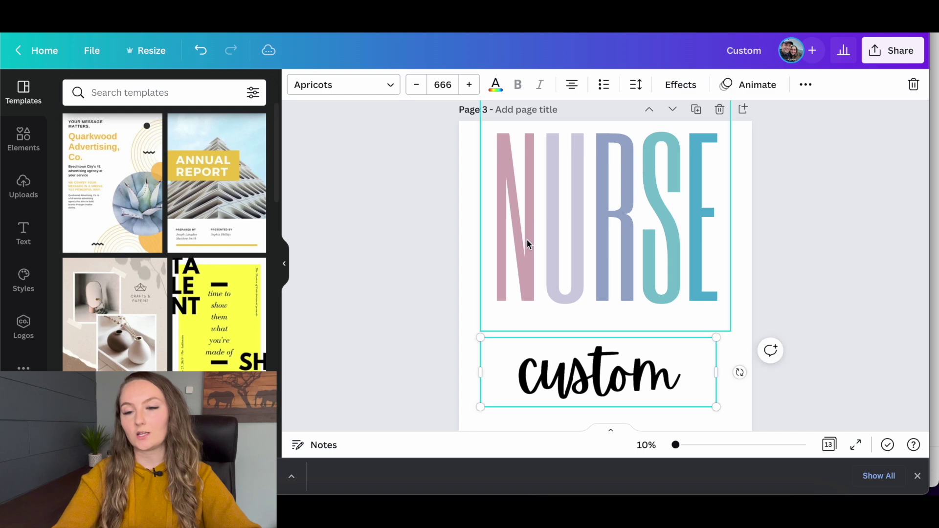
Check which Icy Gradient colour is applied to the letter N of the NURSE text on page 3
scroll(538, 231, up, 1)
drag(520, 230, 510, 231)
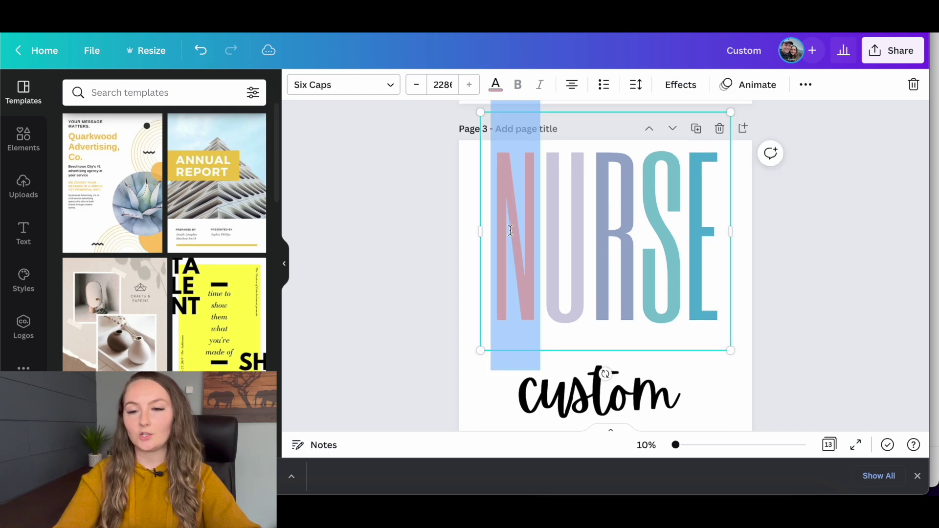
click(496, 85)
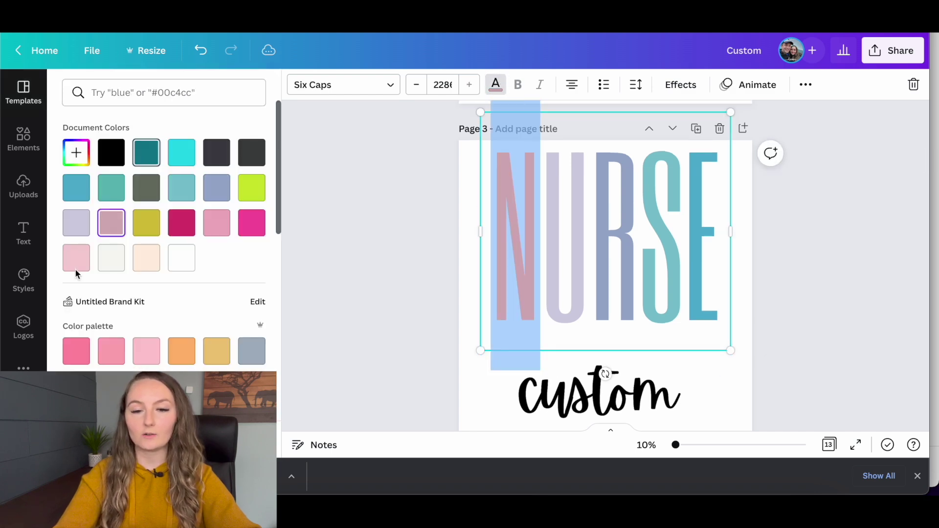
scroll(122, 310, down, 2)
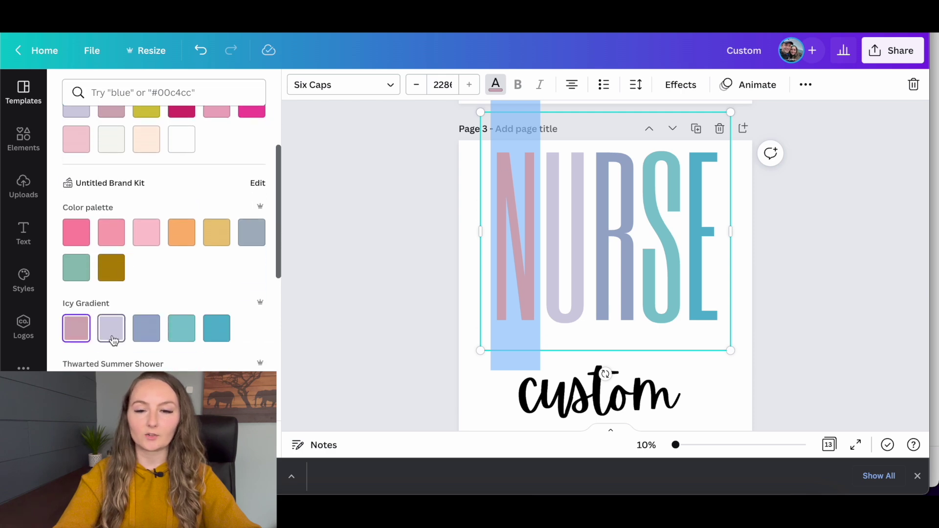
key(Escape)
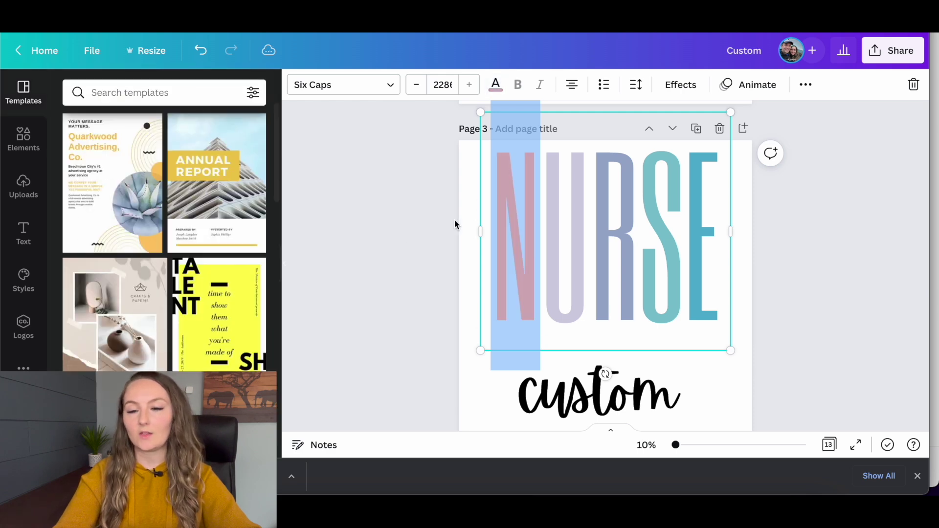
click(813, 293)
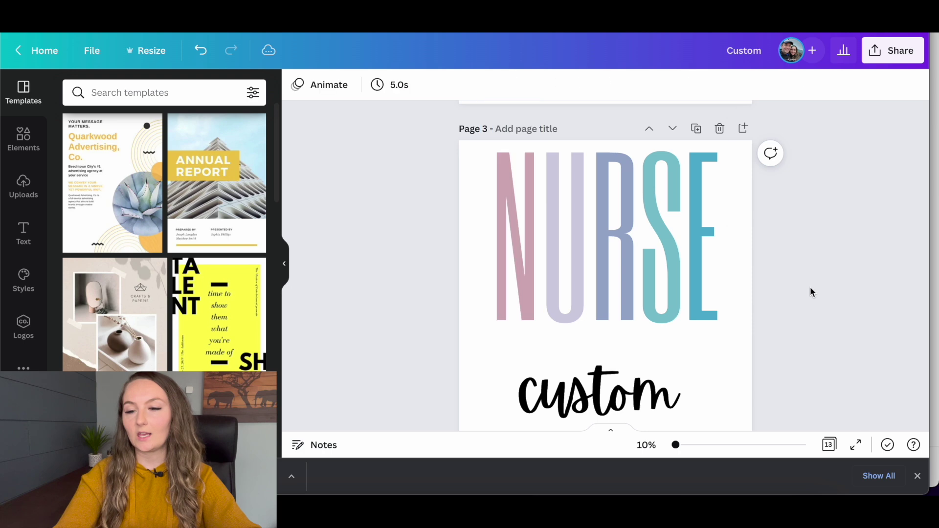
Move the script text "custom" over the middle of NURSE and change its wording to "registered"
click(673, 395)
drag(672, 395, 673, 213)
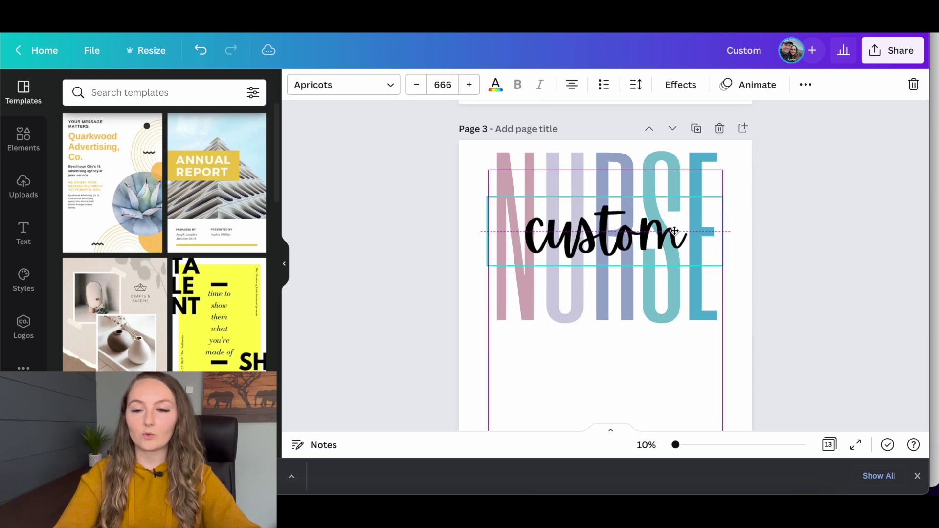
double_click(666, 234)
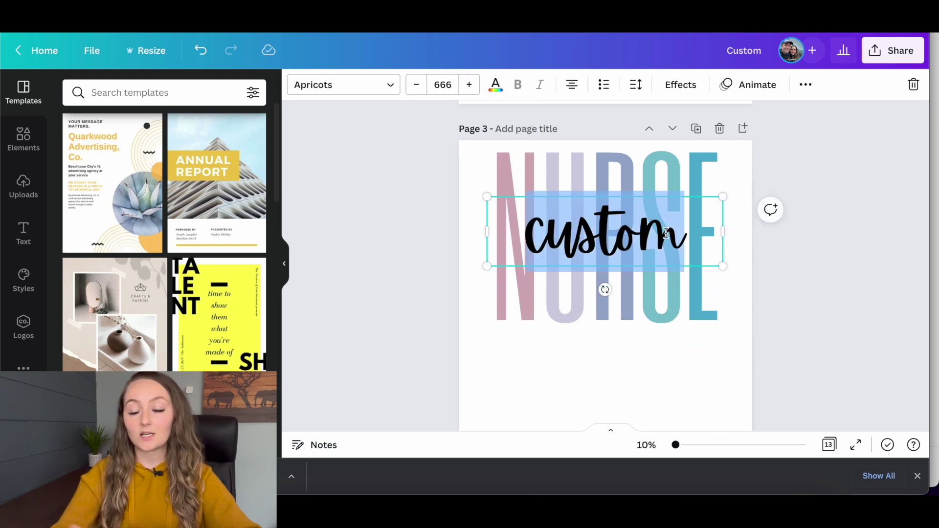
text(registered)
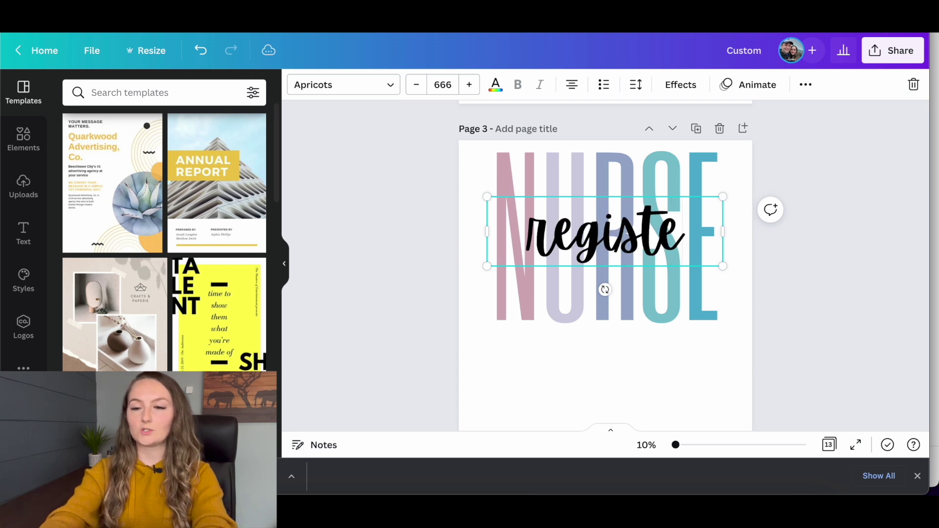
click(798, 271)
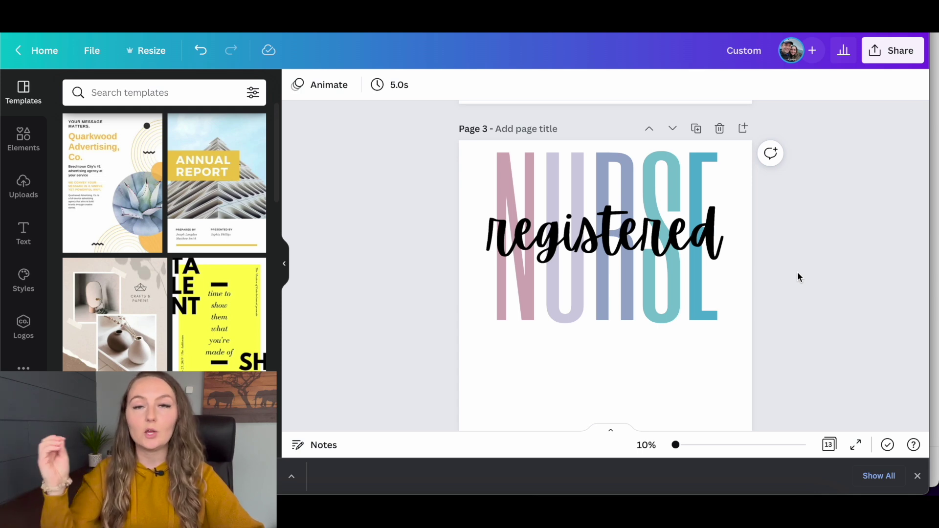
Replace the script wording across NURSE with "custom"
click(638, 231)
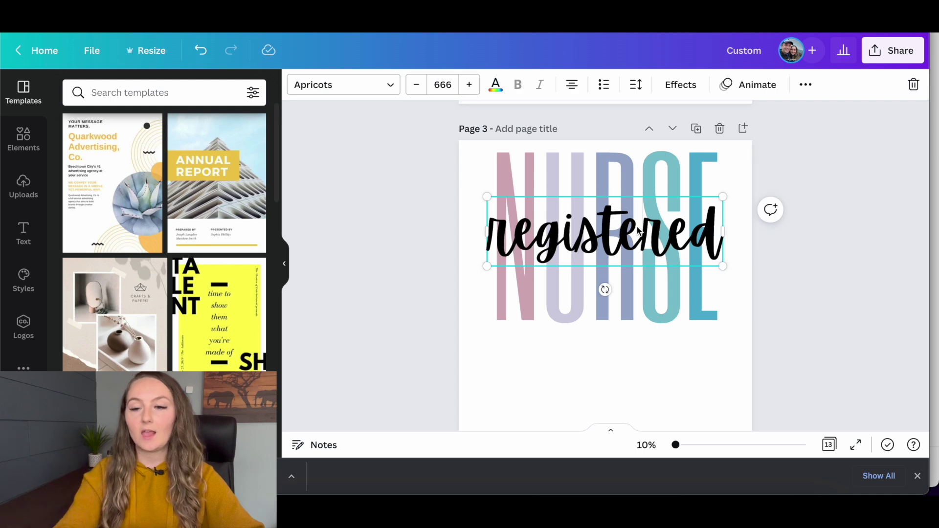
double_click(638, 231)
text(custom)
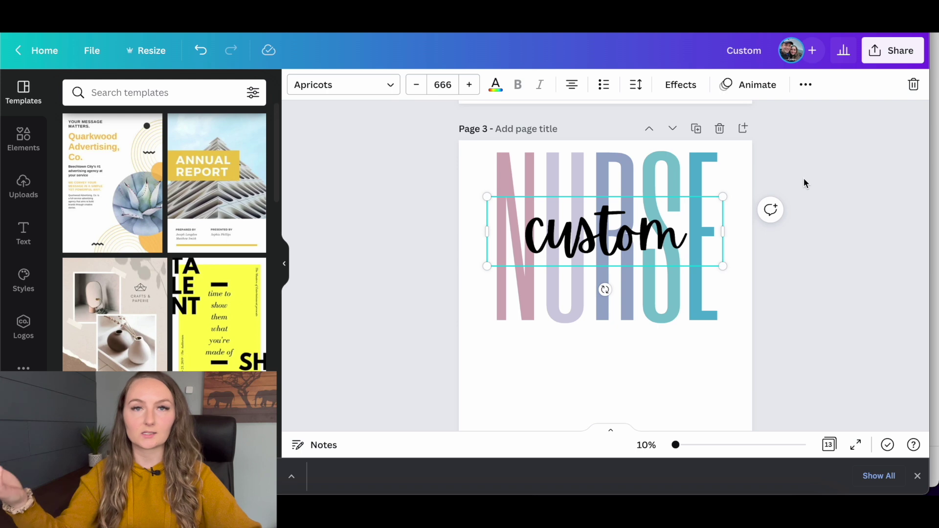
click(814, 280)
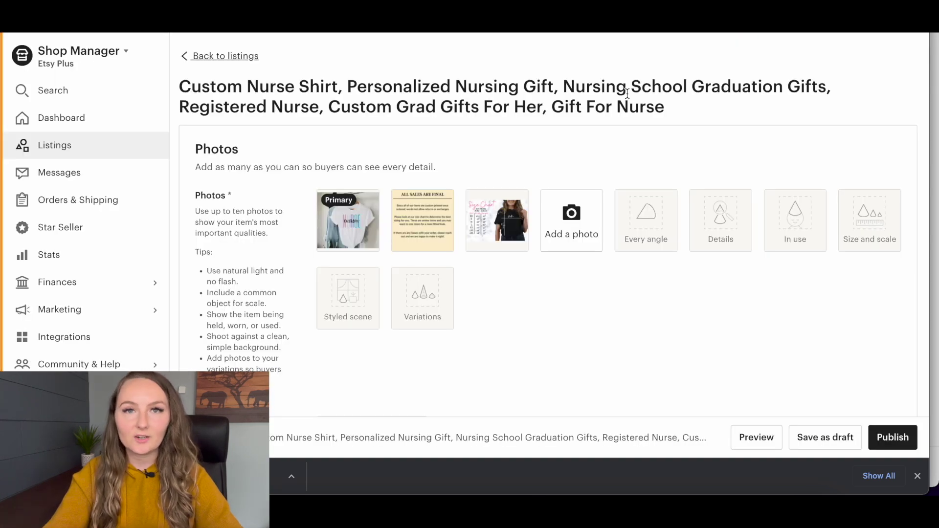
View the nurse shirt listing's mockup, sales policy and size chart photos at full size in Etsy Shop Manager
click(348, 225)
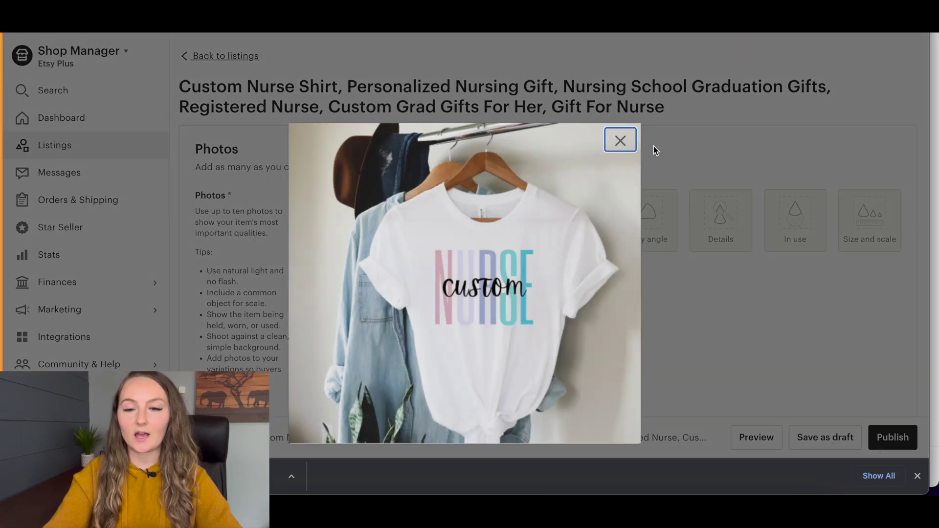
click(621, 141)
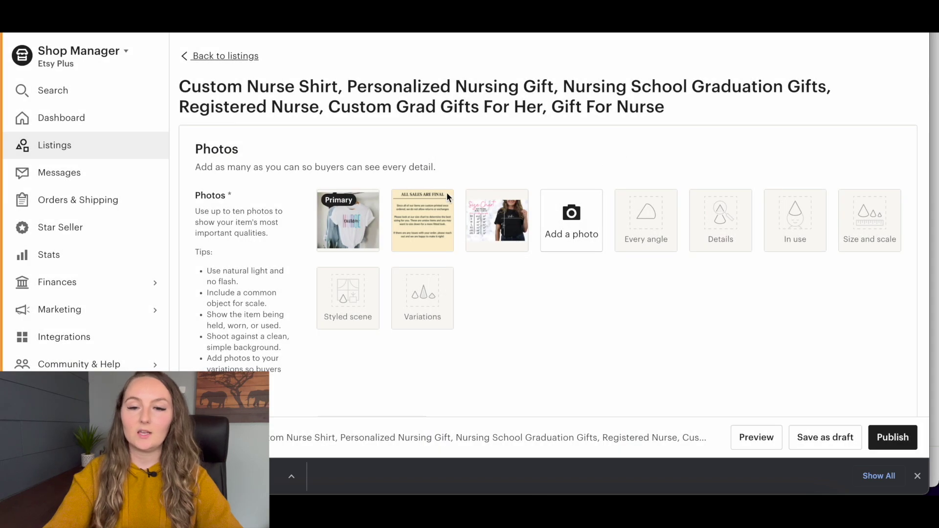
click(435, 198)
scroll(545, 360, down, 2)
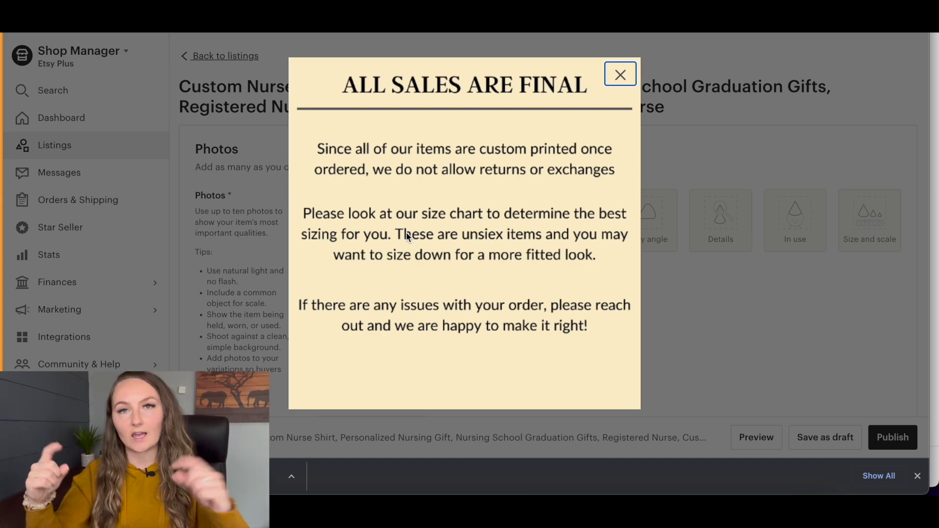
click(620, 75)
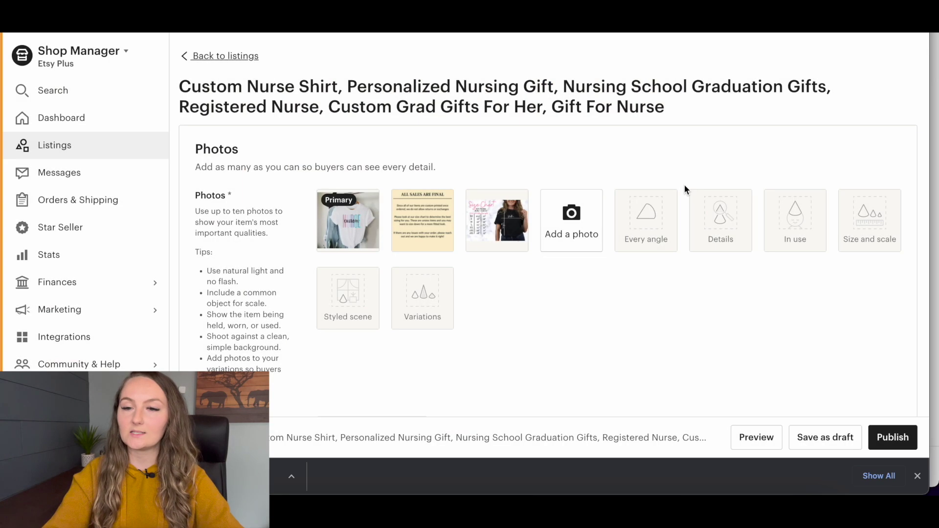
click(498, 216)
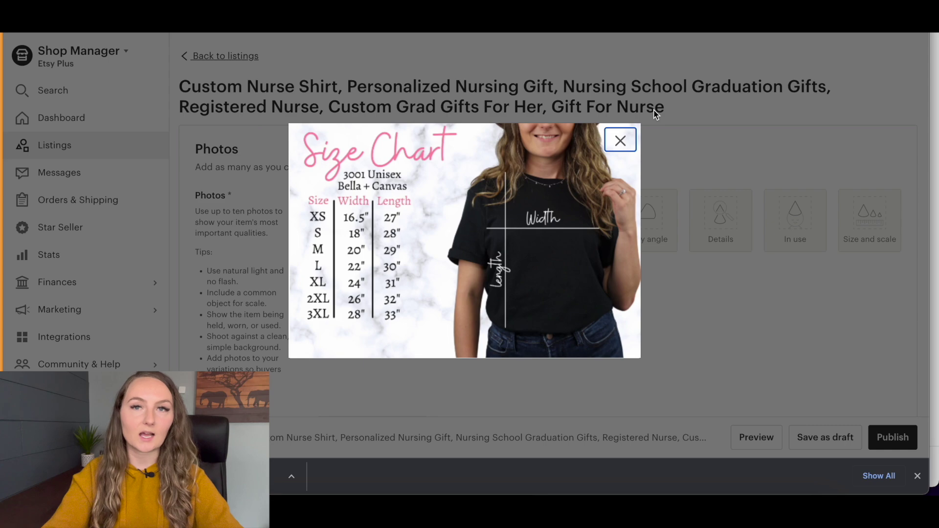
click(620, 140)
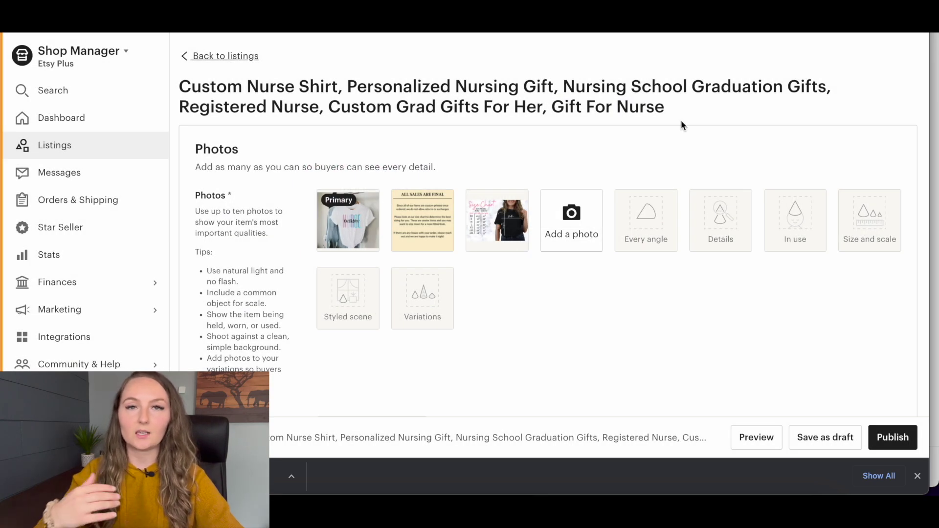
Examine the titles and tags of competing "custom nurse shirt" listings in EverBee Analytics
scroll(682, 125, down, 10)
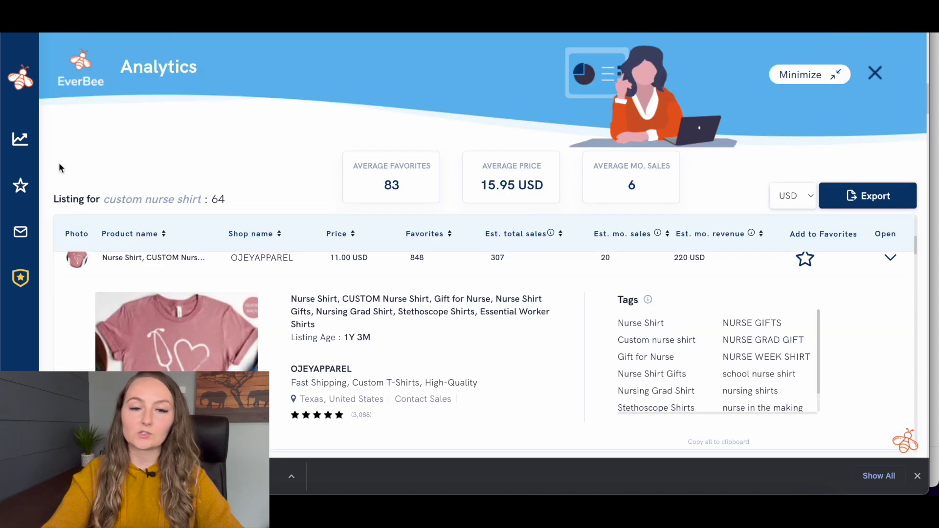
mouse_move(25, 116)
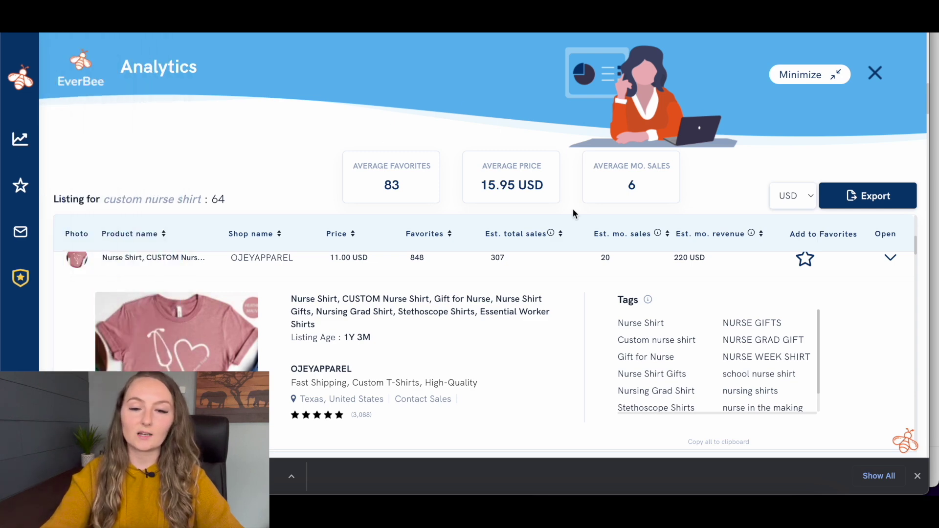
scroll(418, 334, down, 5)
scroll(418, 338, down, 1)
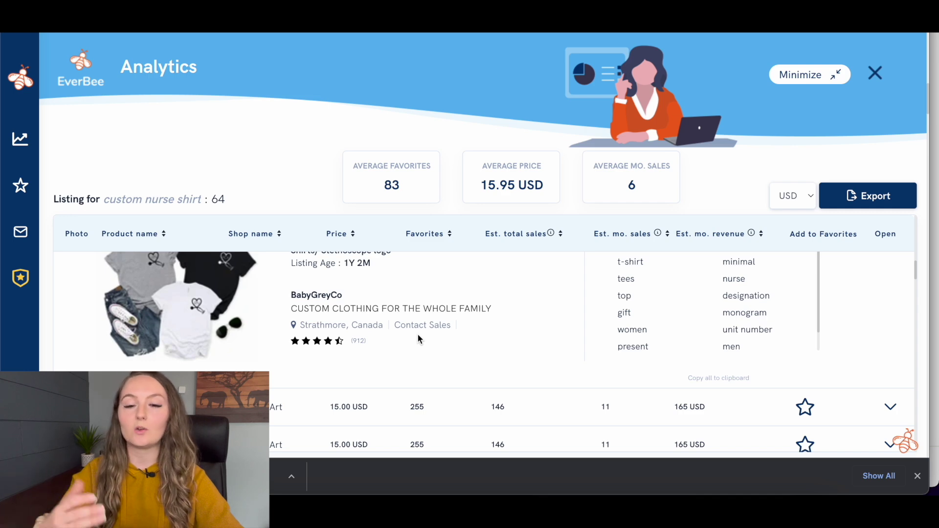
scroll(418, 334, up, 5)
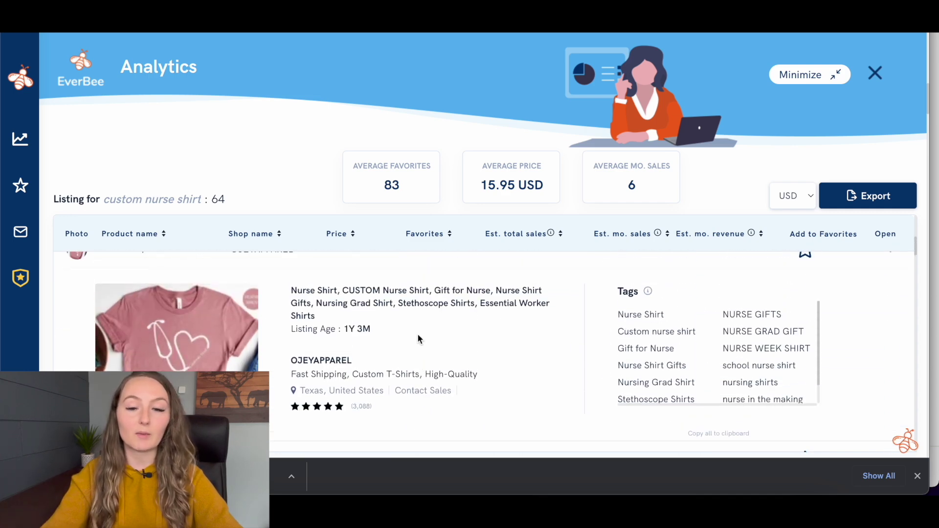
scroll(418, 334, up, 5)
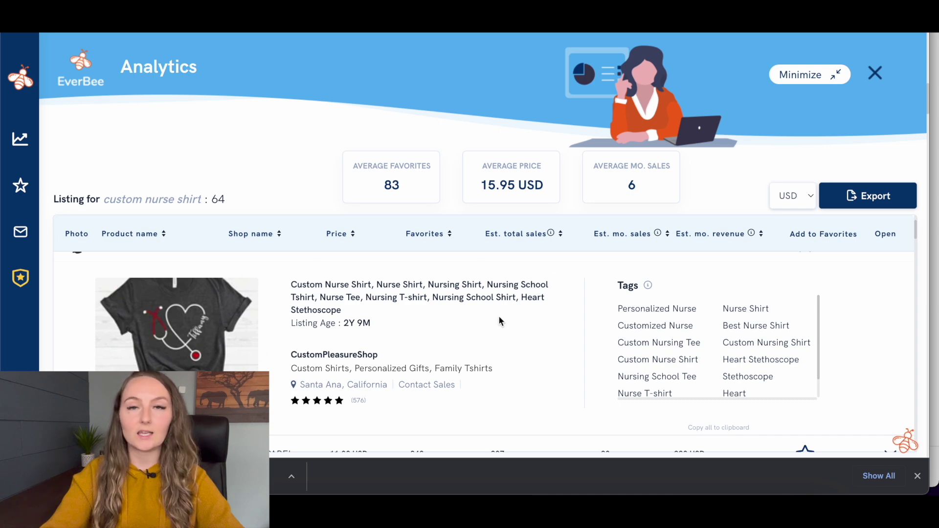
scroll(499, 320, down, 5)
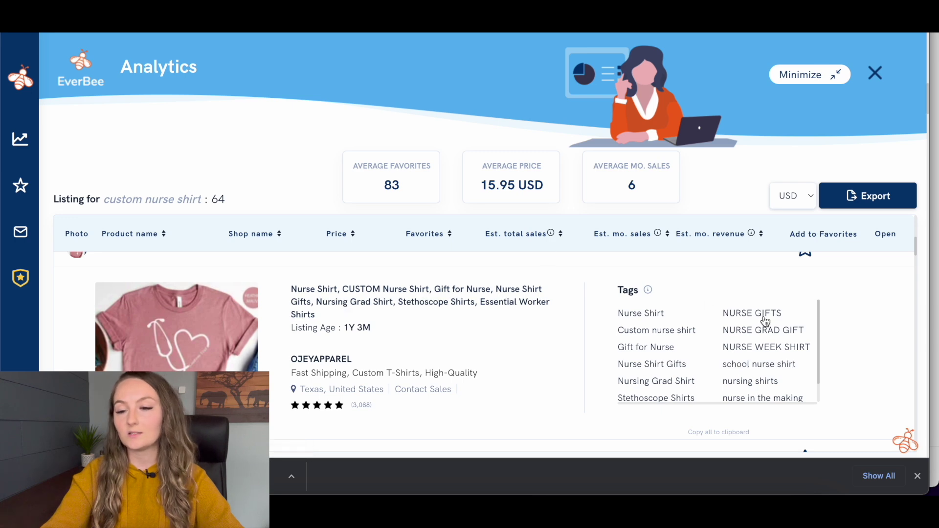
scroll(667, 324, down, 1)
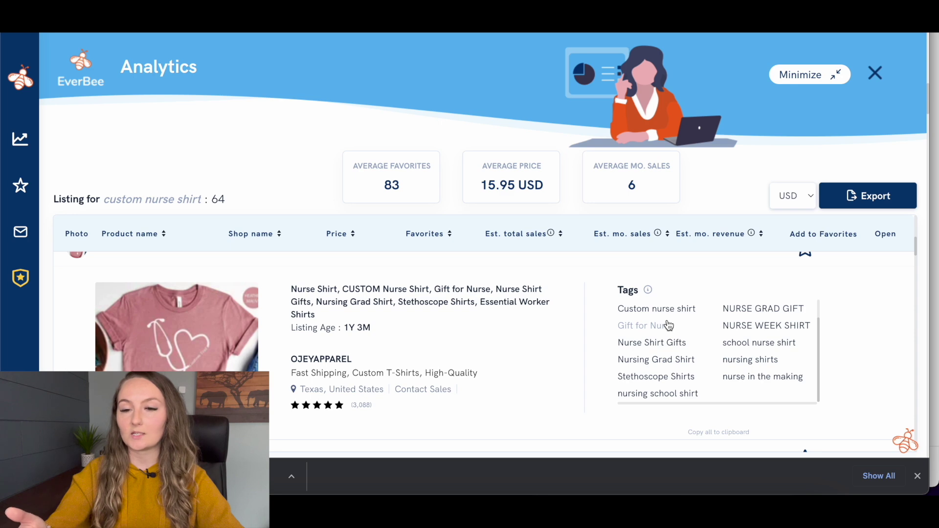
scroll(669, 325, down, 3)
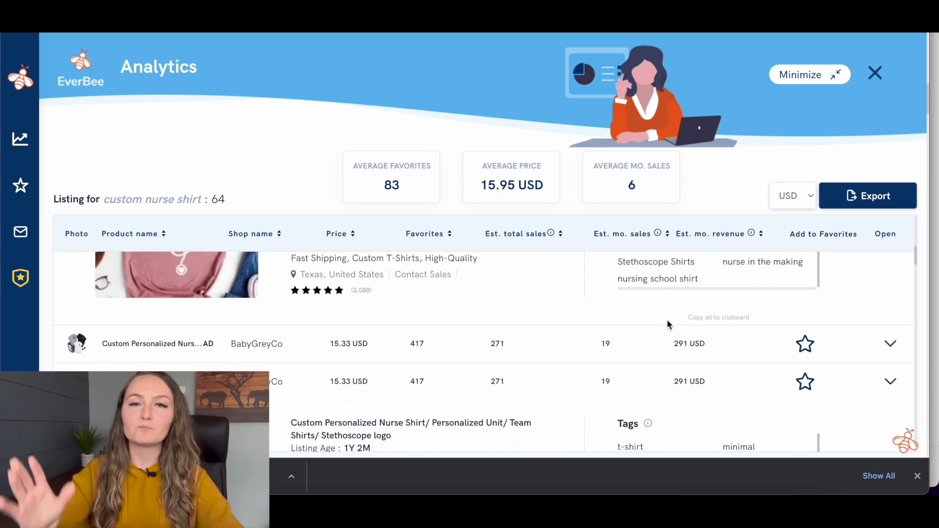
Check the full title and the about-this-listing settings in the Etsy listing's details
scroll(667, 319, down, 4)
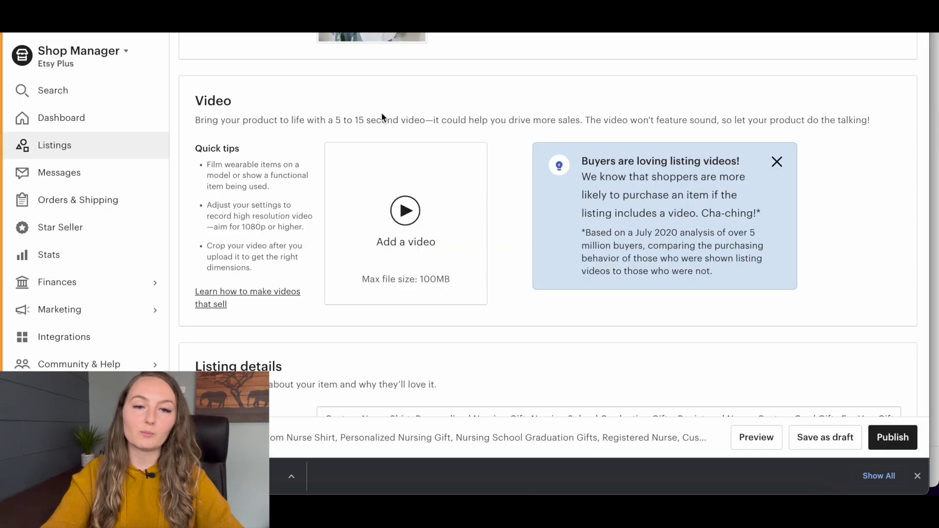
scroll(382, 118, down, 5)
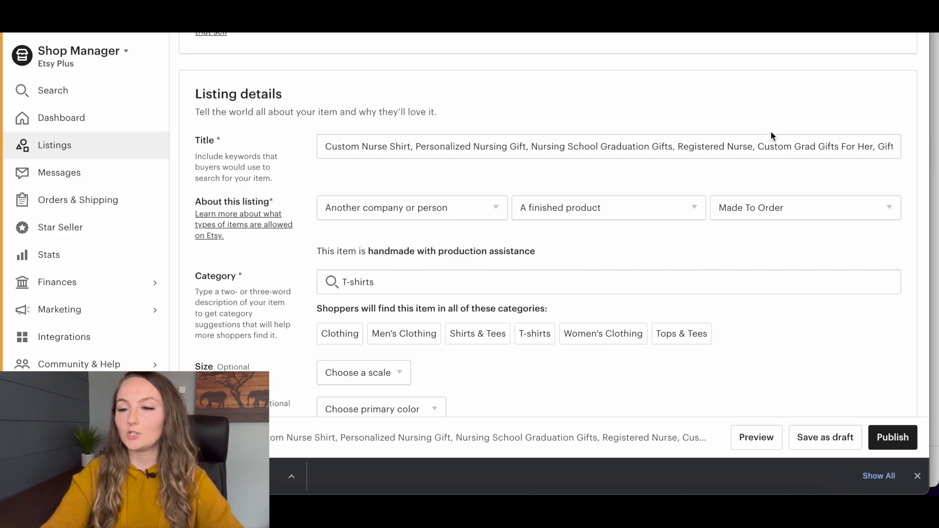
triple_click(891, 145)
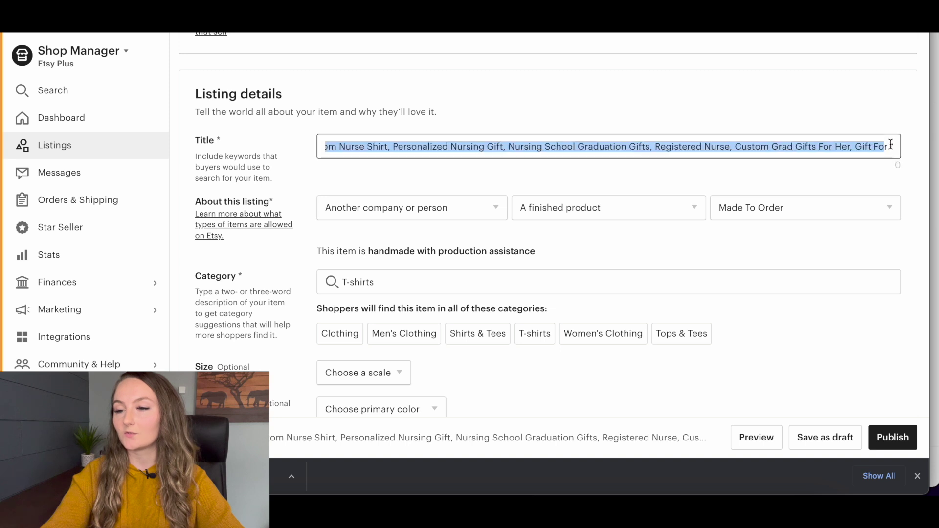
click(889, 145)
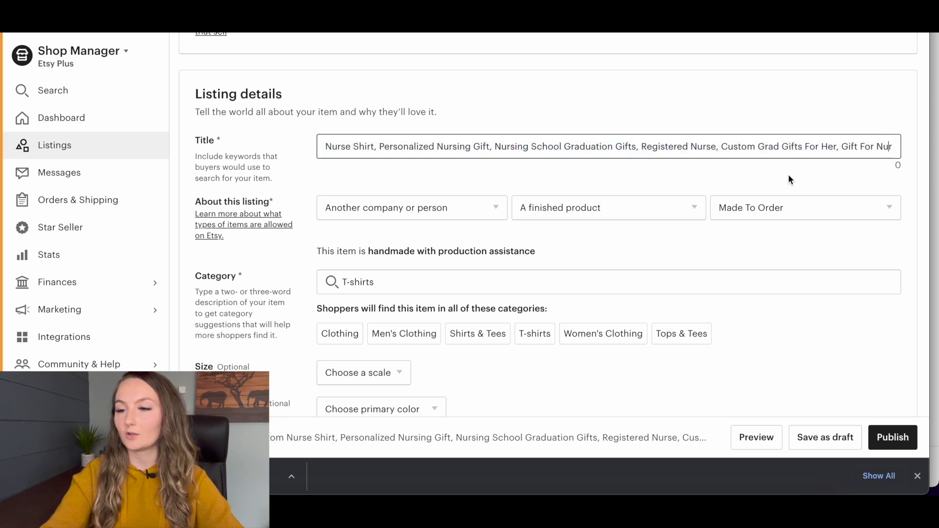
click(856, 176)
scroll(854, 176, down, 1)
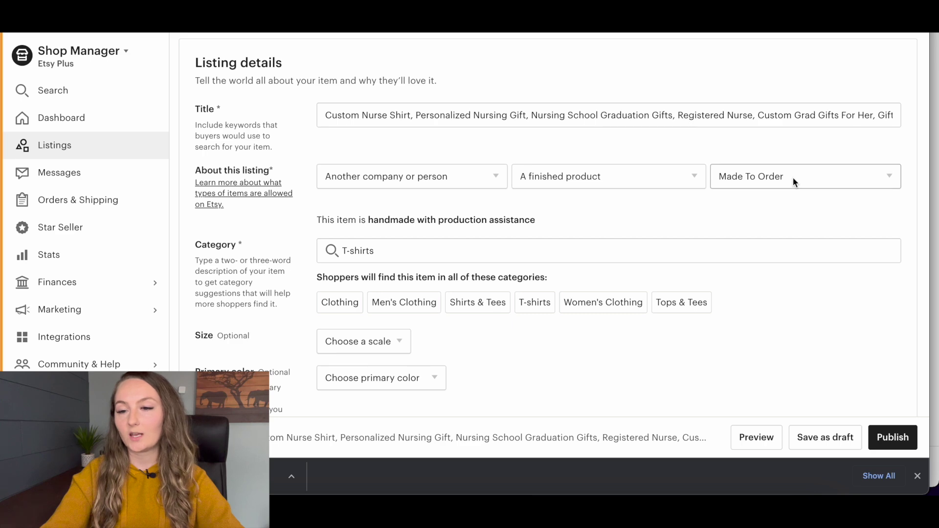
Review the listing's attributes, renewal options, item type, description and production partner
scroll(794, 177, down, 10)
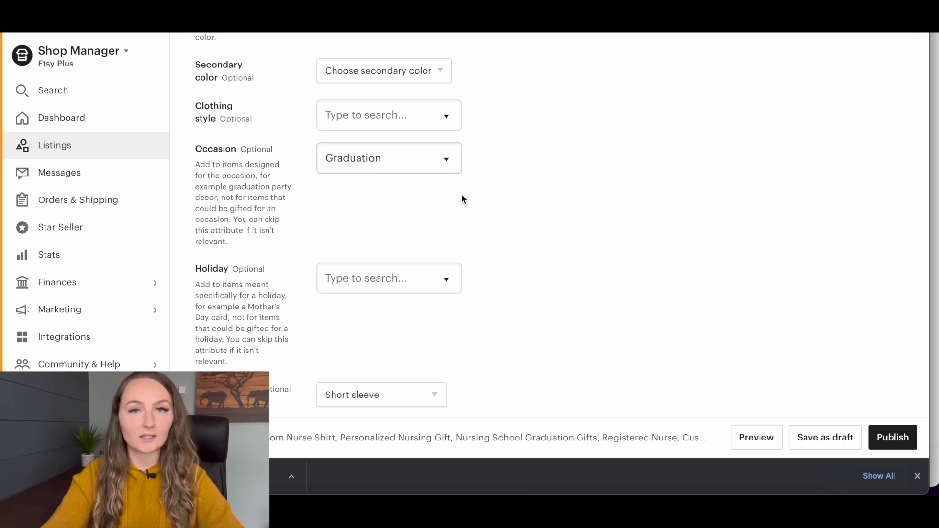
scroll(461, 199, down, 5)
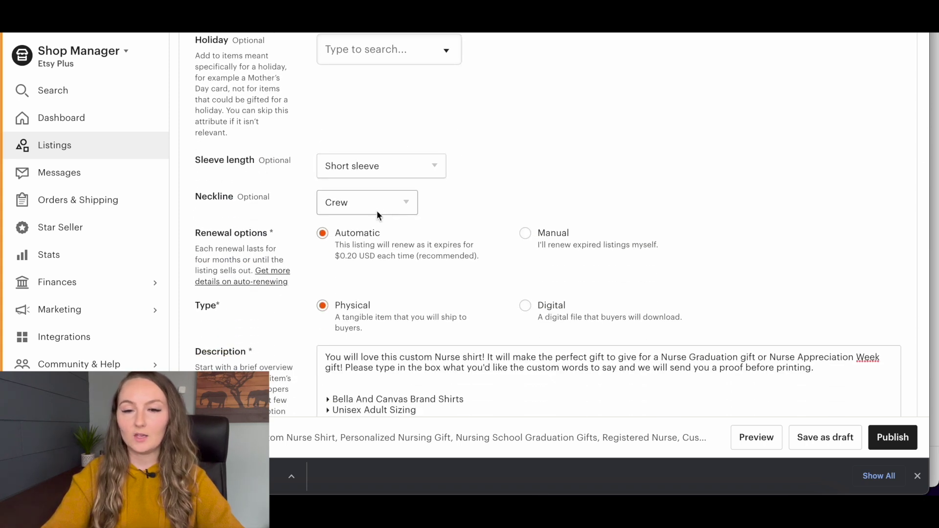
scroll(553, 164, down, 3)
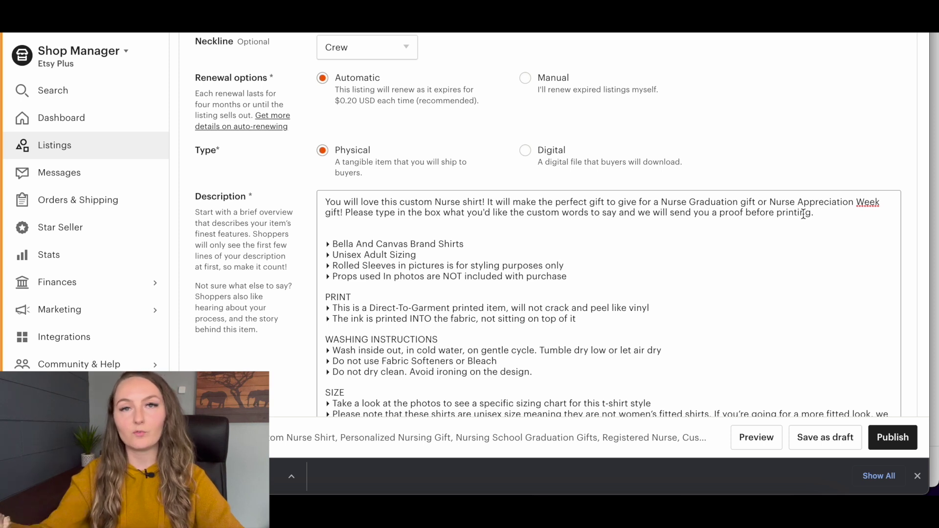
scroll(803, 216, down, 1)
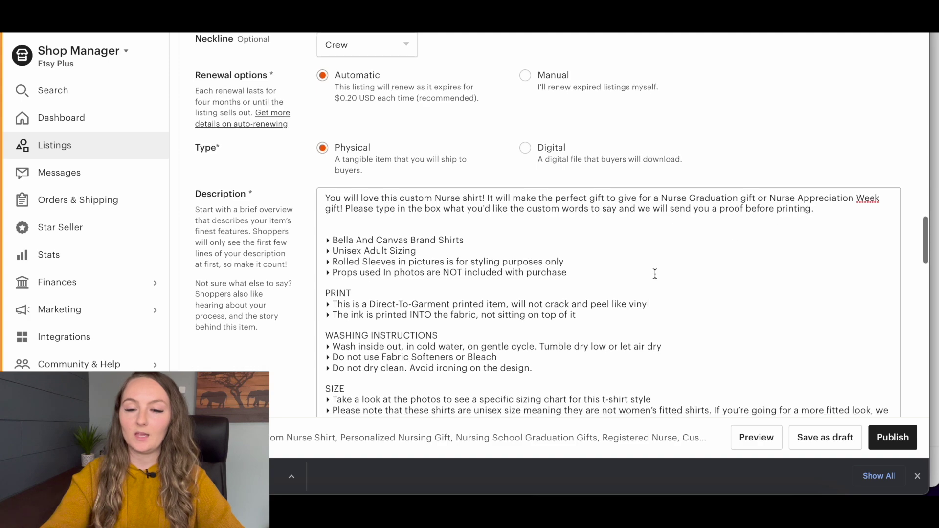
scroll(654, 273, down, 8)
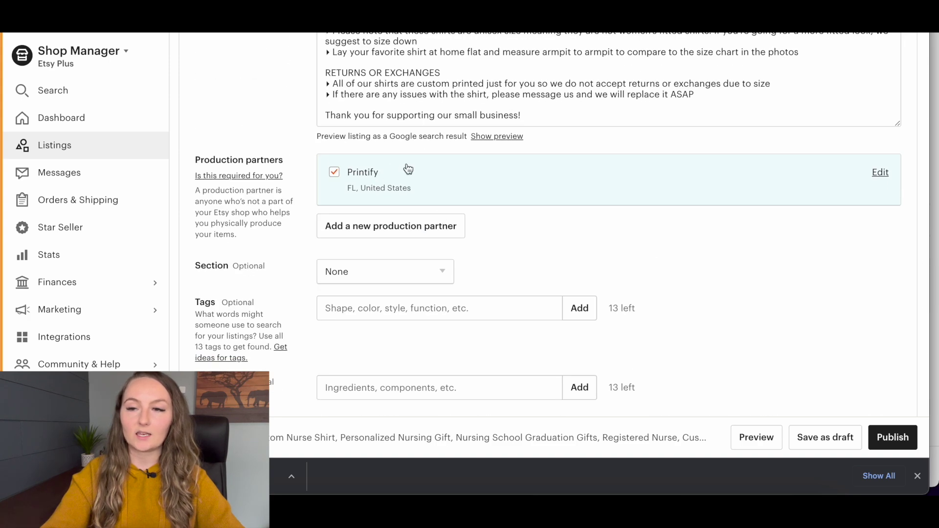
Add the tags "custom nurse shirt", "gift for nurse" and "personalized gift" to the listing
click(414, 310)
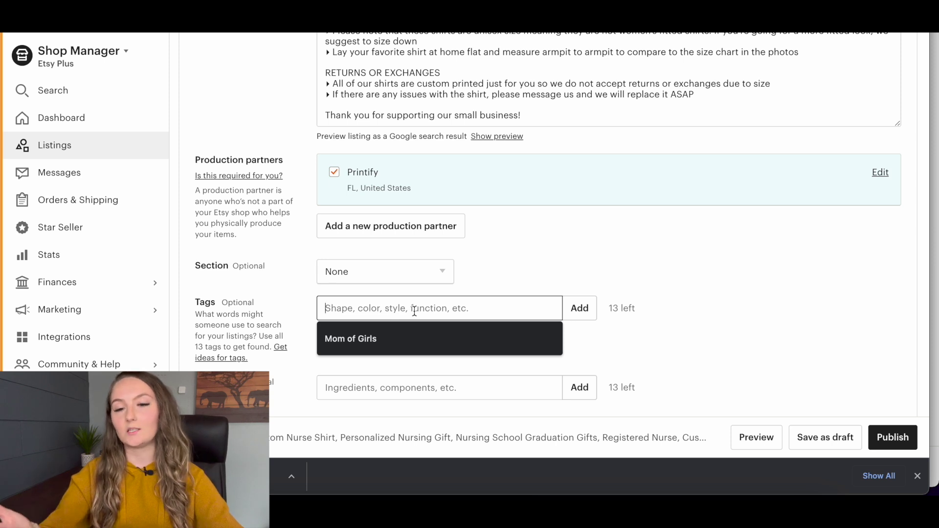
text(custom nurse shirt)
key(Return)
text(gift for nurse)
key(Return)
text(personalized gift)
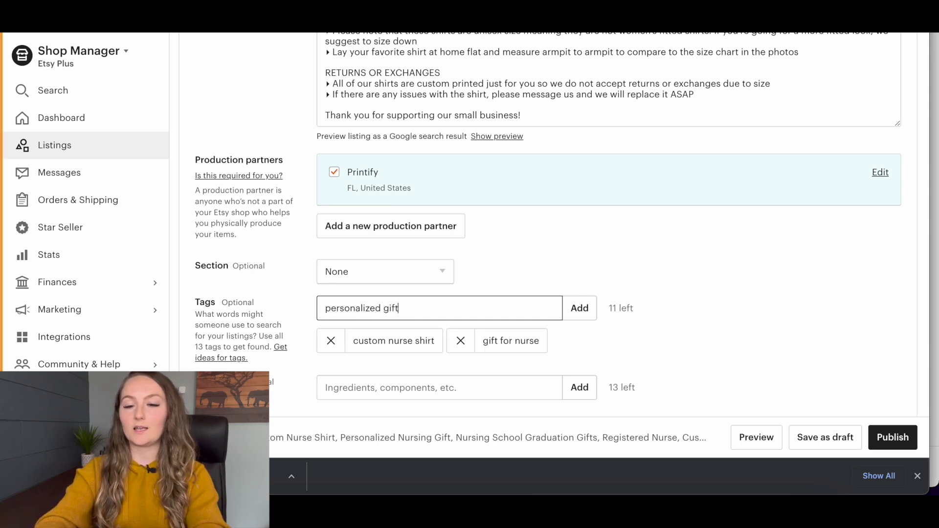
text( nurs)
key(BackSpace)
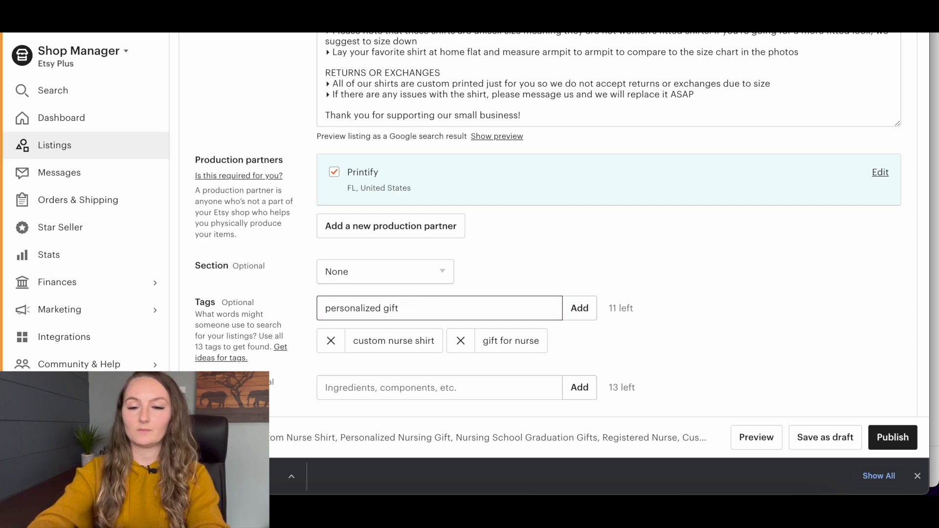
key(Return)
Add the tags "nursing student gift" and "future nurse gift" to the listing
text(nursing student gift)
key(Return)
text(future nurse)
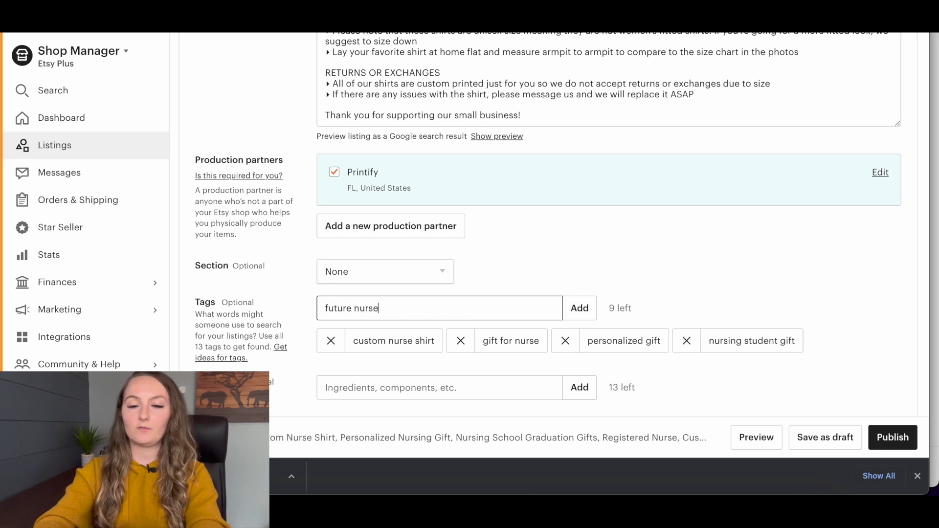
text( gift)
key(Return)
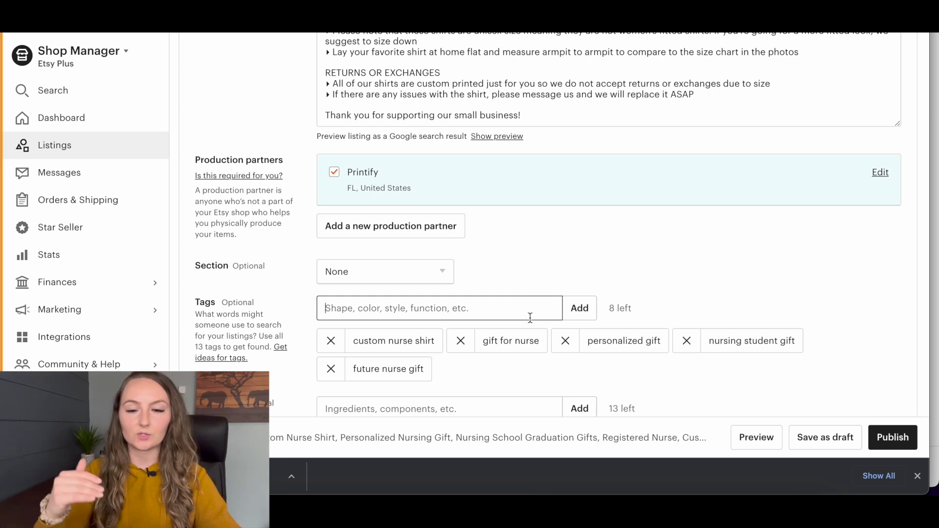
Start a new custom variation for the listing and enter "Color Of Shirt" as its name
scroll(516, 332, down, 8)
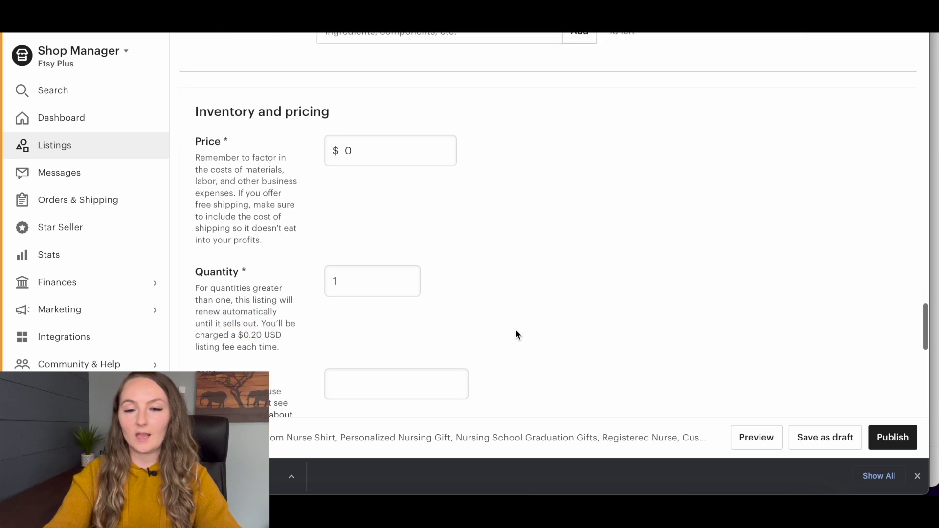
scroll(516, 331, down, 1)
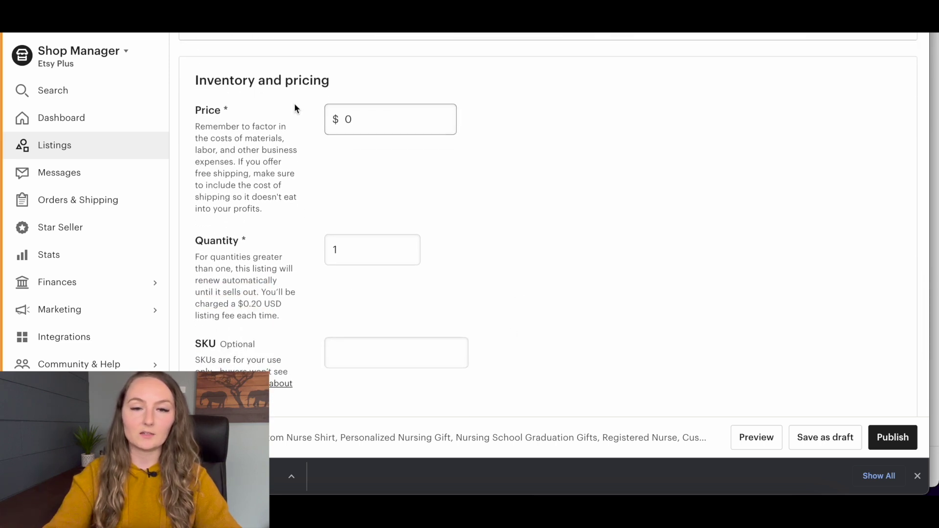
scroll(473, 295, down, 1)
scroll(473, 295, down, 6)
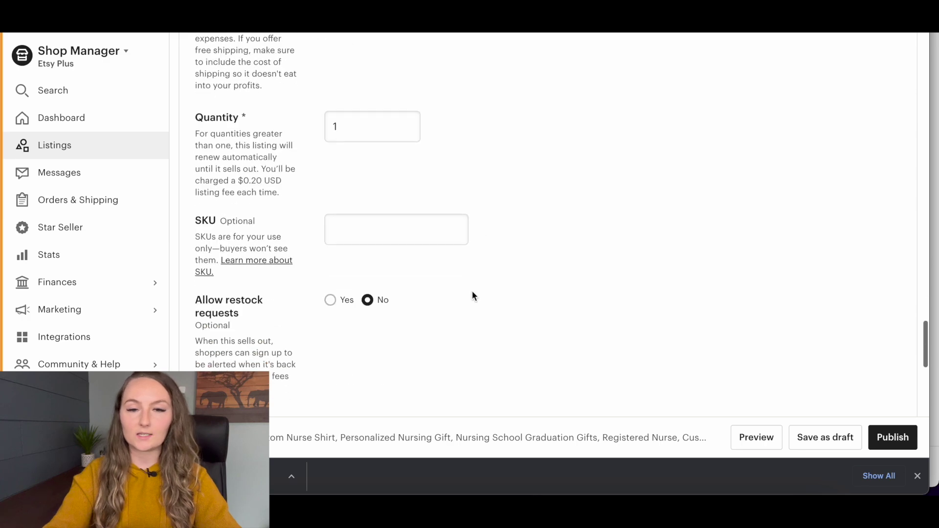
click(258, 318)
click(369, 246)
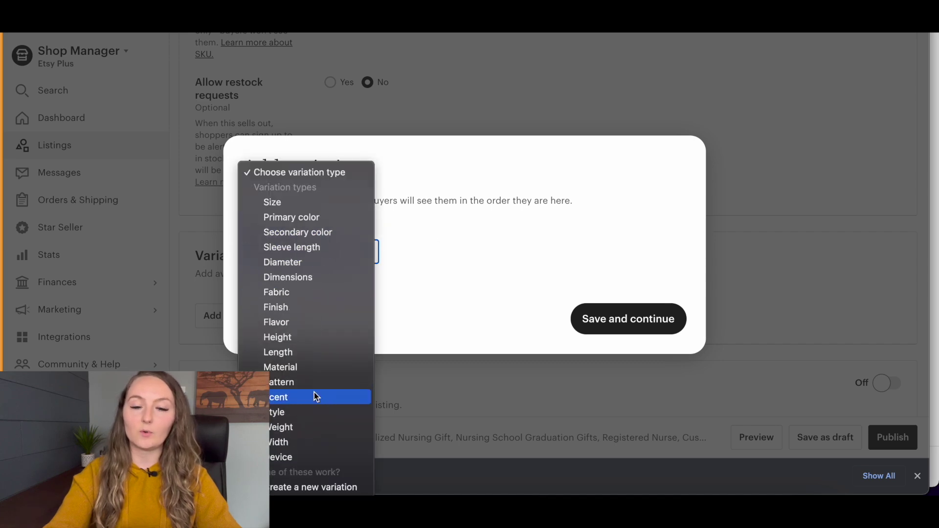
click(295, 487)
click(338, 252)
text(Color Of Shirt)
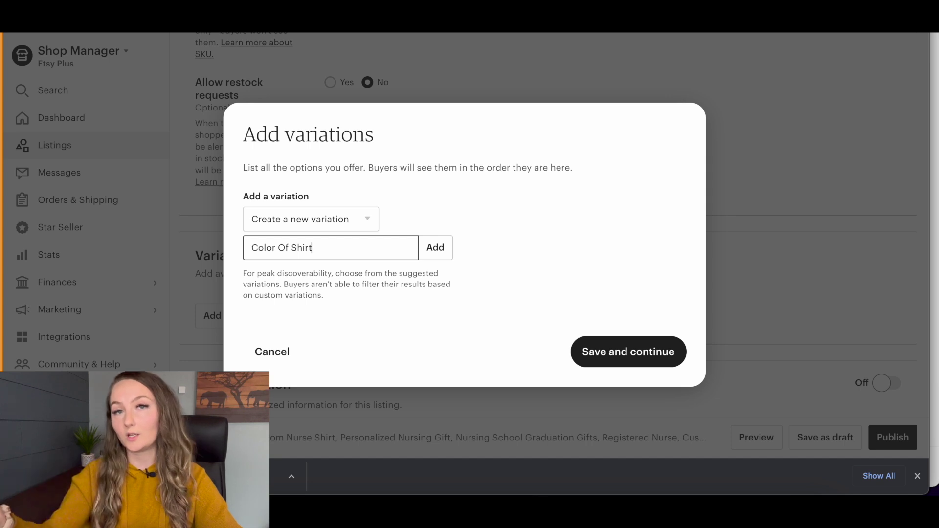
Change the custom variation's name to "Unisex Sizing" and add it to the listing
drag(336, 254, 233, 249)
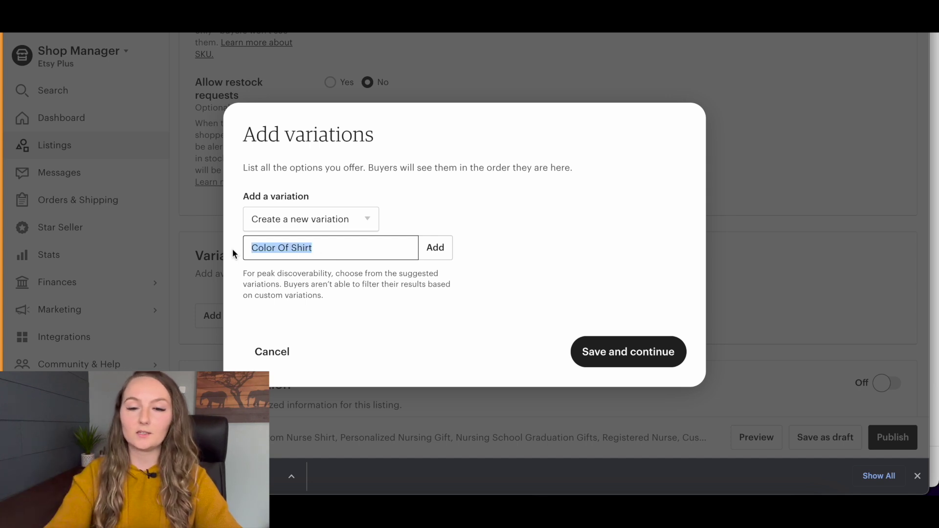
text(Unise)
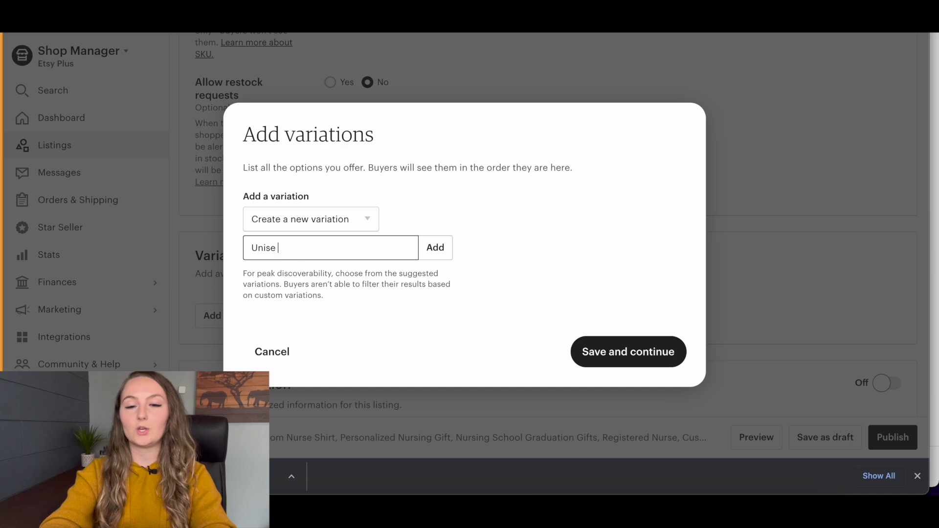
text(x Sizing)
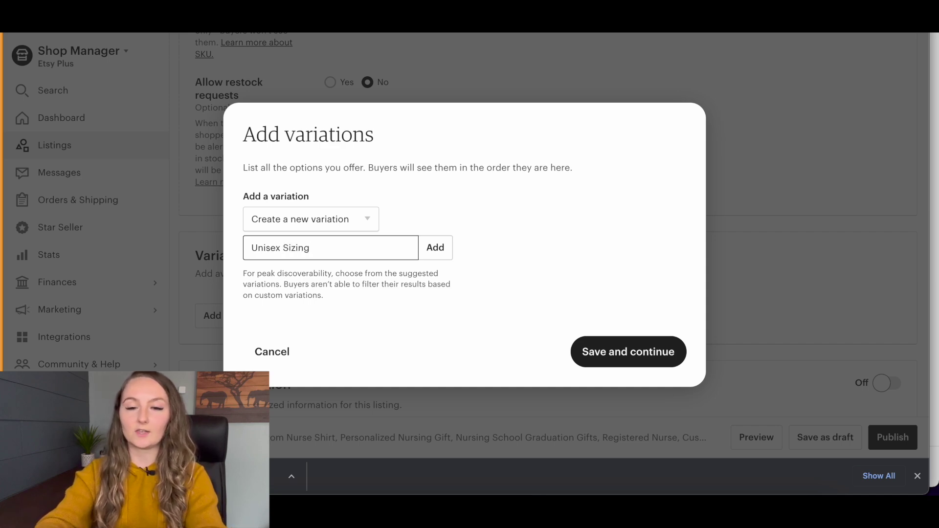
click(439, 248)
Add the options Small, Medium, Large, XL, 2XL and 3XL to the Unisex Sizing variation
click(591, 185)
text(Small)
key(Return)
text(Medium)
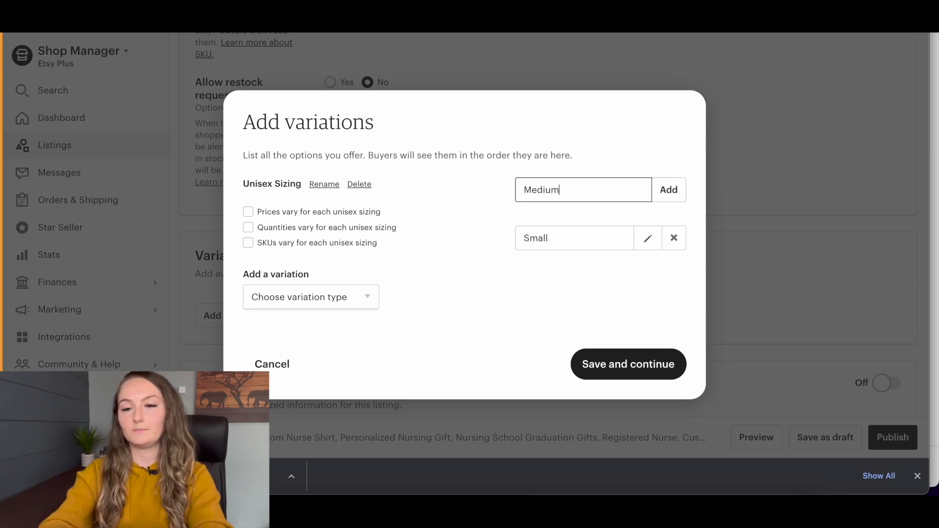
key(Return)
text(Large)
key(Return)
text(XL)
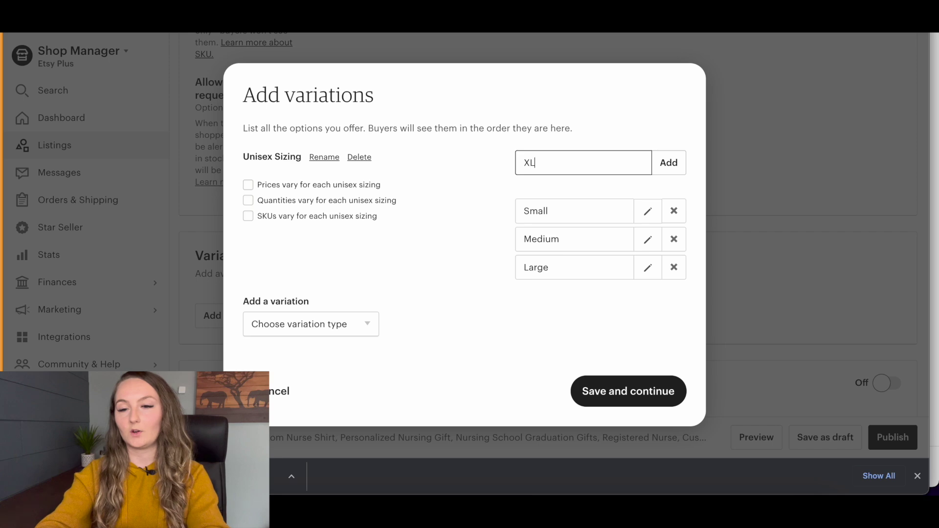
key(Return)
text(2XL)
key(Return)
text(3XL)
key(Return)
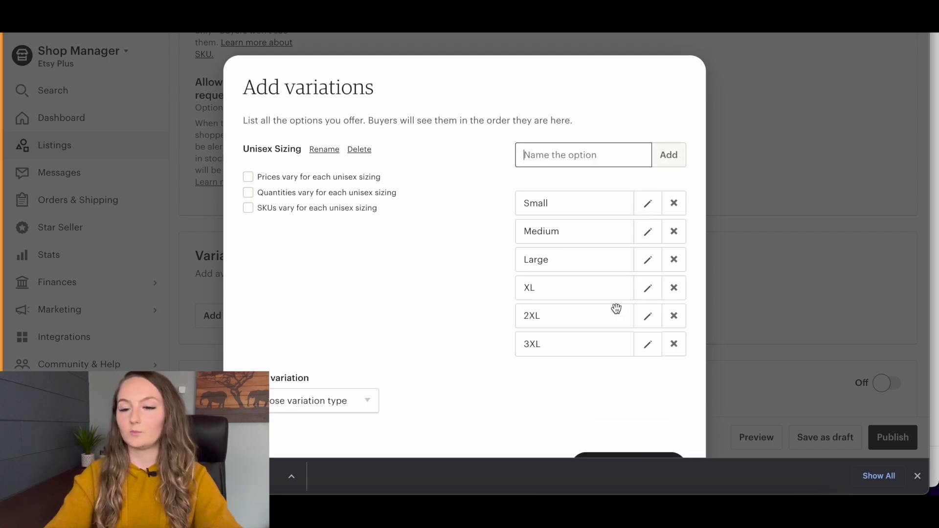
Make prices vary for each unisex sizing option and save the variations
scroll(616, 311, down, 1)
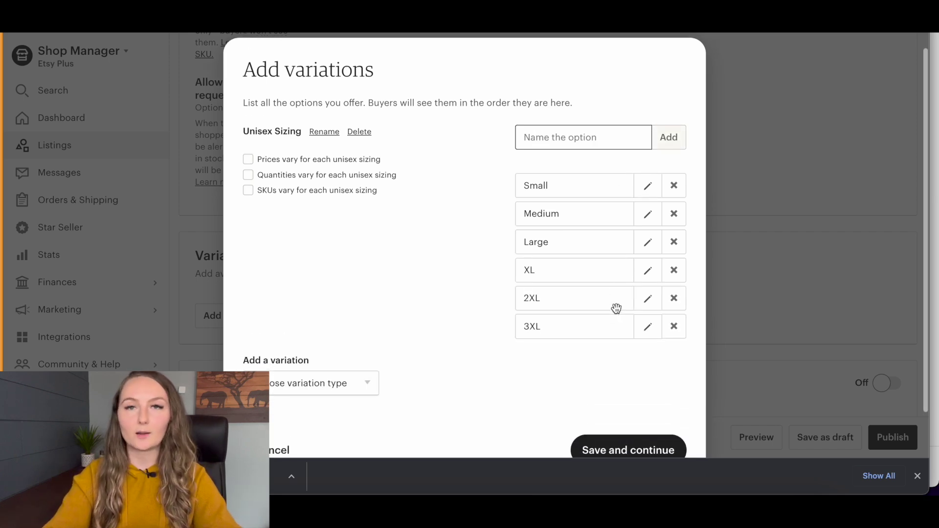
click(248, 157)
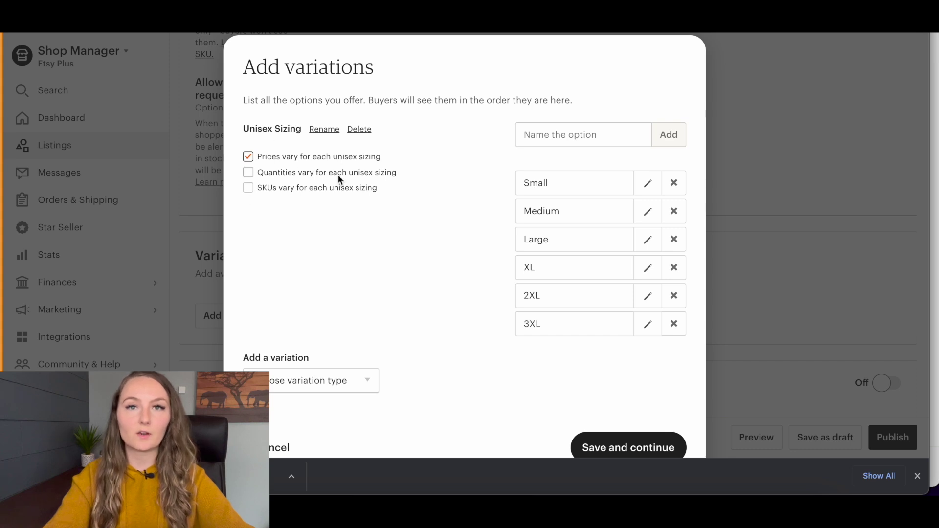
scroll(407, 271, down, 2)
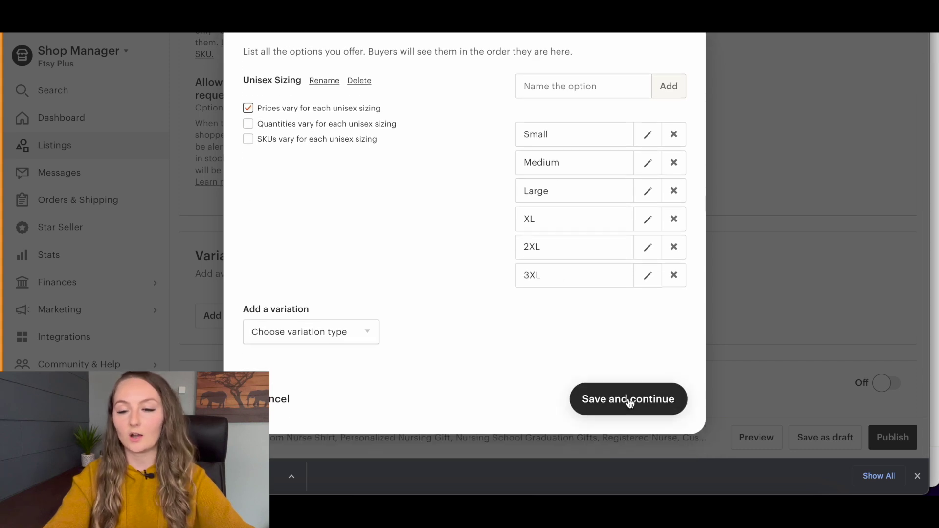
click(630, 400)
Set the price of all six Unisex Sizing options to $24.99 in one bulk update
scroll(628, 399, down, 5)
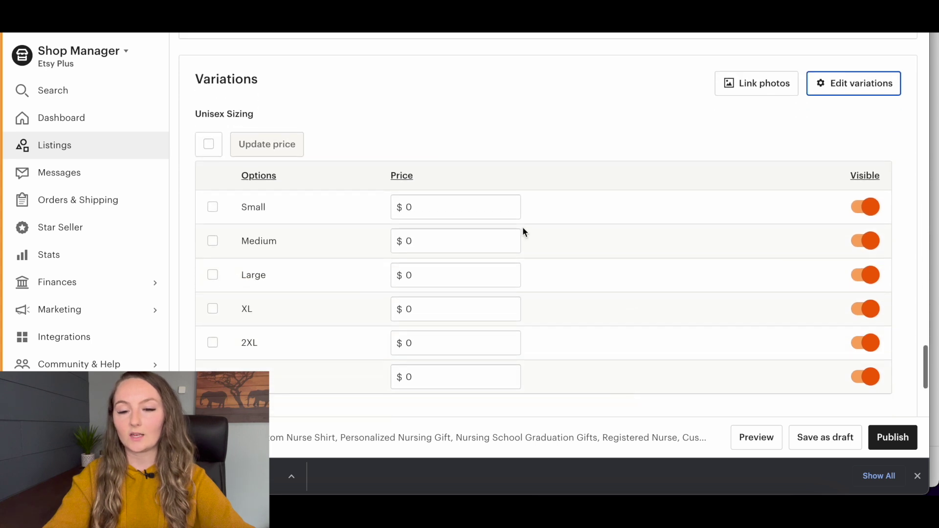
click(211, 101)
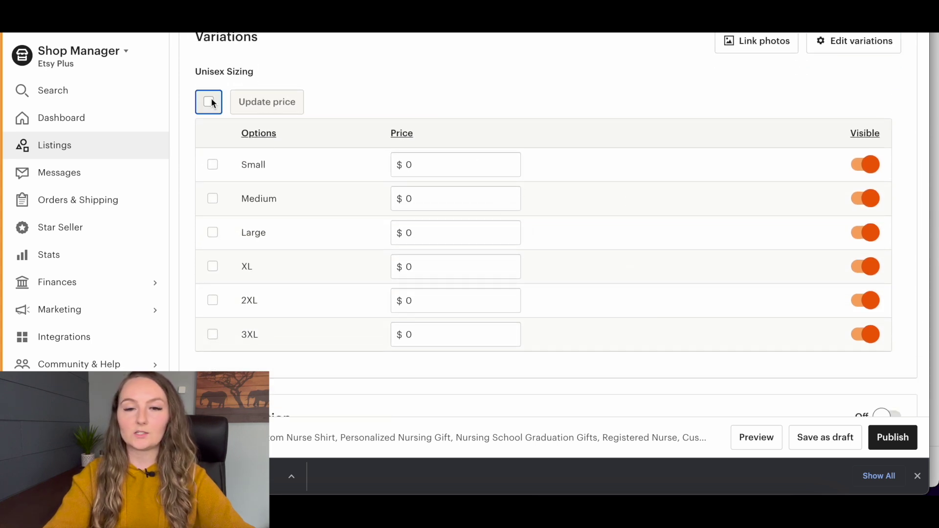
click(264, 102)
key(BackSpace)
text(24)
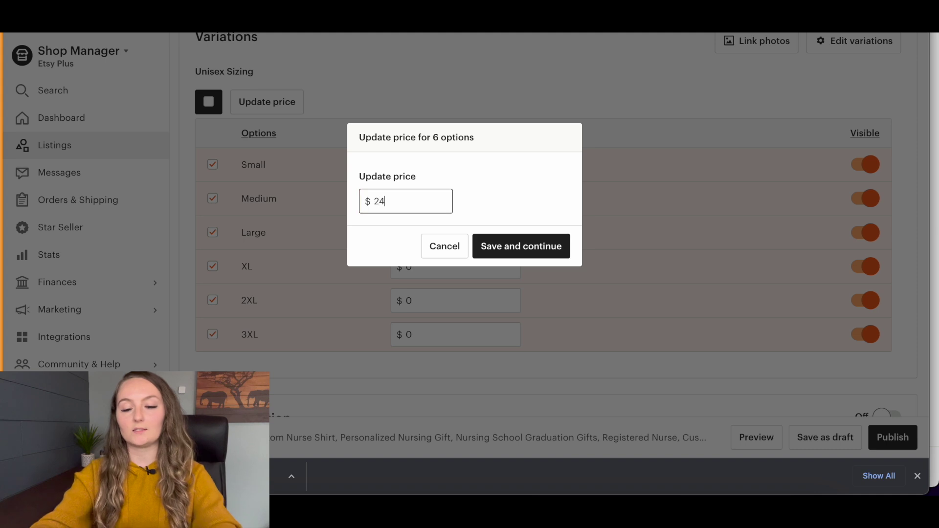
text(.99)
click(531, 245)
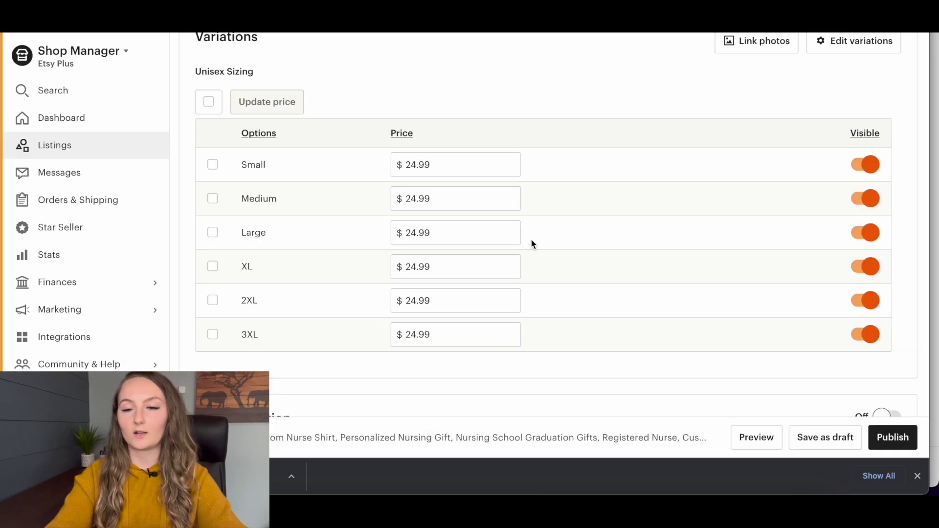
Set the 2XL price to $25.99 and the 3XL price to $26.99
double_click(416, 302)
click(417, 302)
key(BackSpace)
text(5)
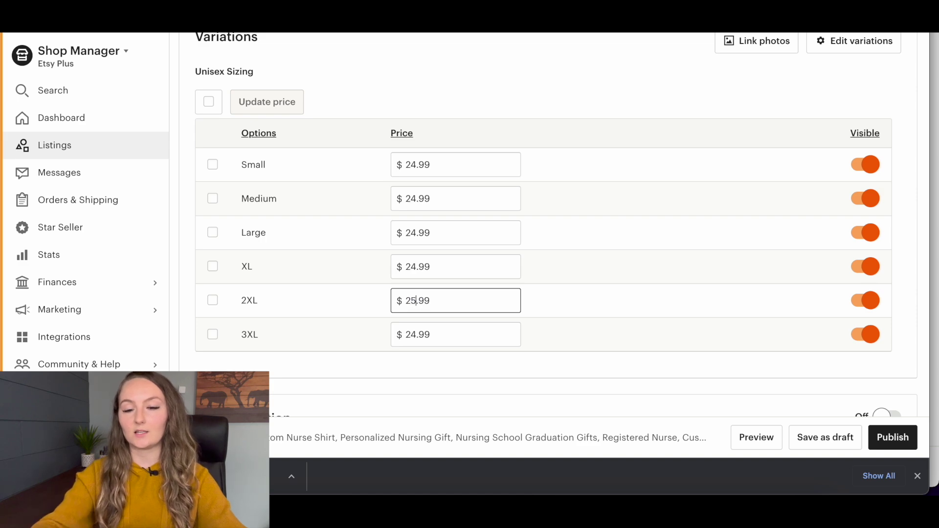
double_click(417, 336)
click(417, 335)
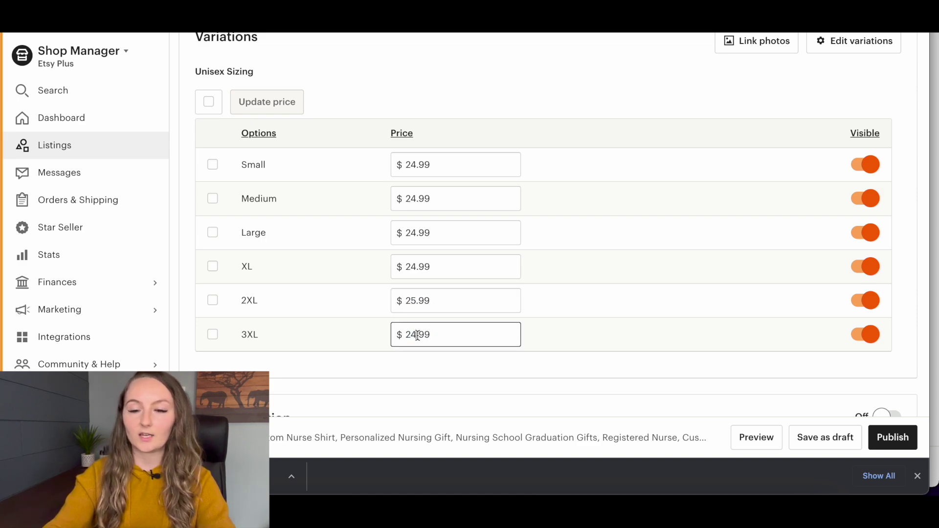
key(BackSpace)
text(6)
click(578, 388)
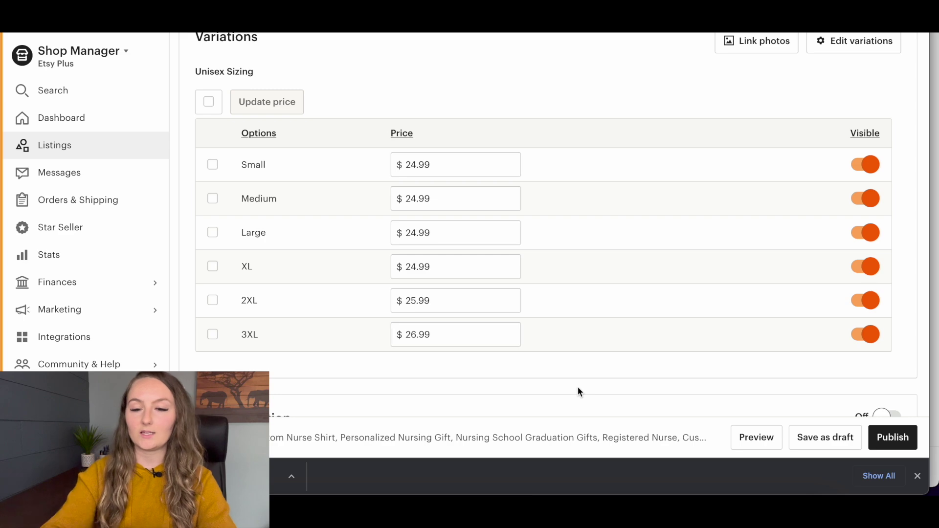
Turn on personalization for the listing and enter the buyer instructions "Please type in what words you'd like custom on this shirt"
scroll(578, 388, down, 4)
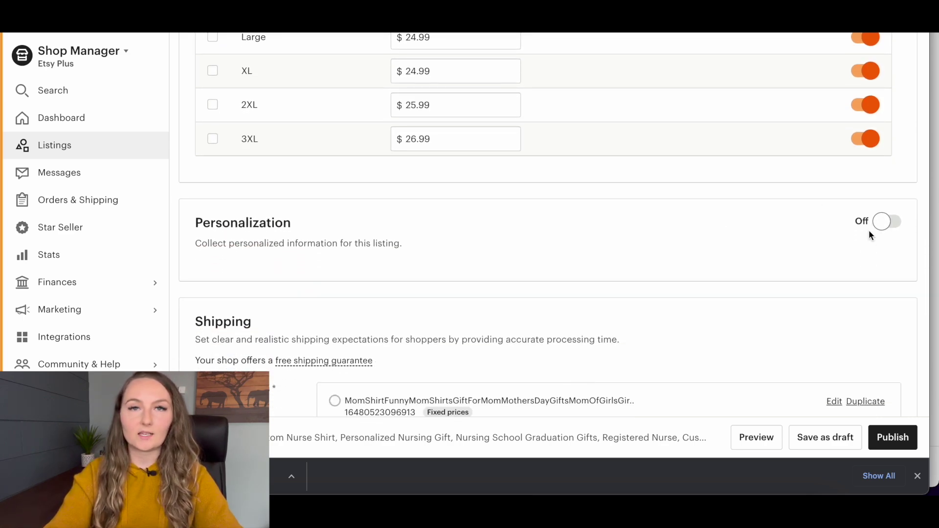
click(883, 228)
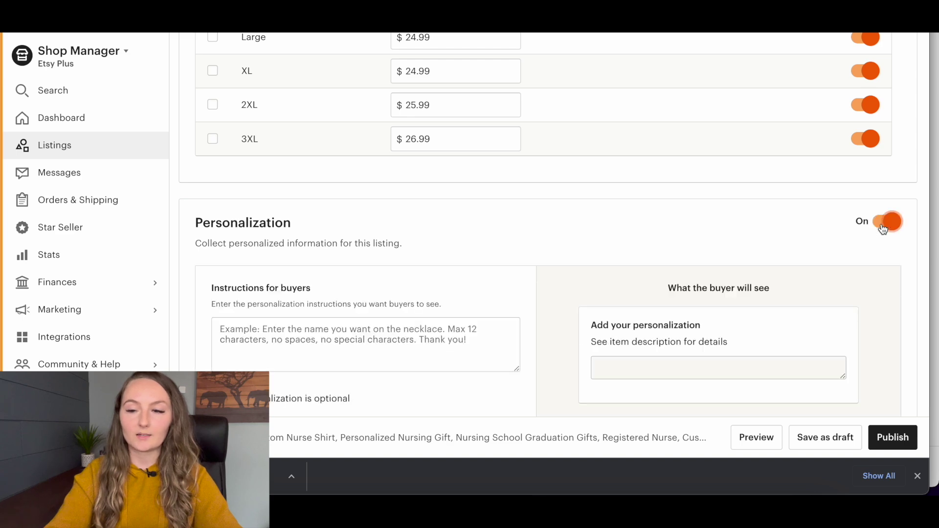
scroll(588, 249, down, 2)
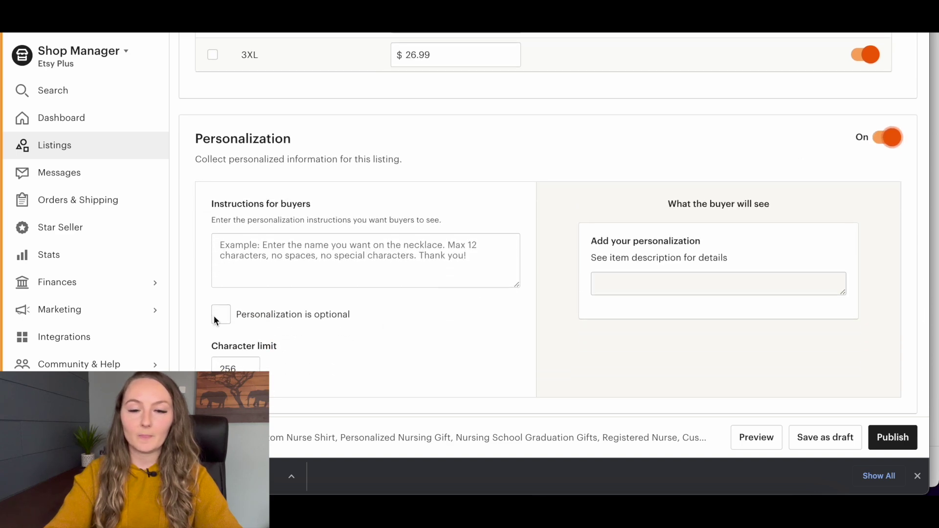
click(259, 258)
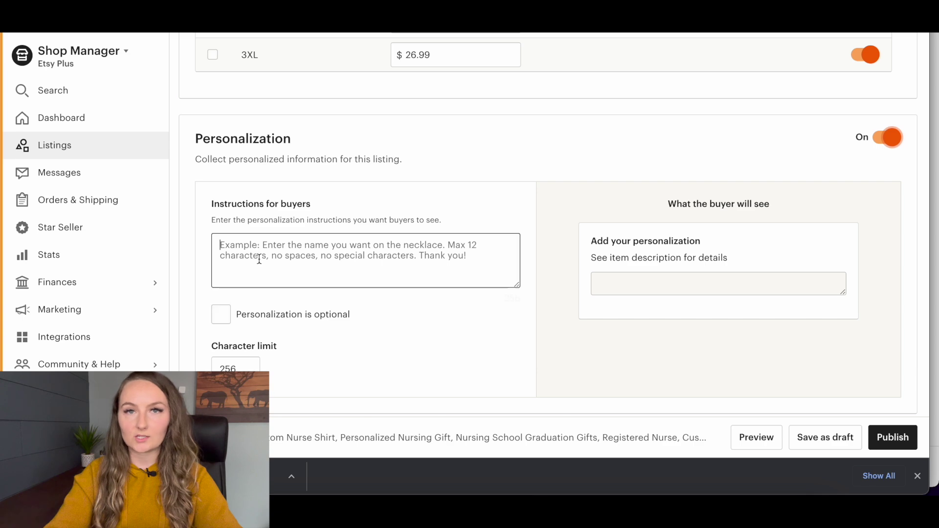
text(Please )
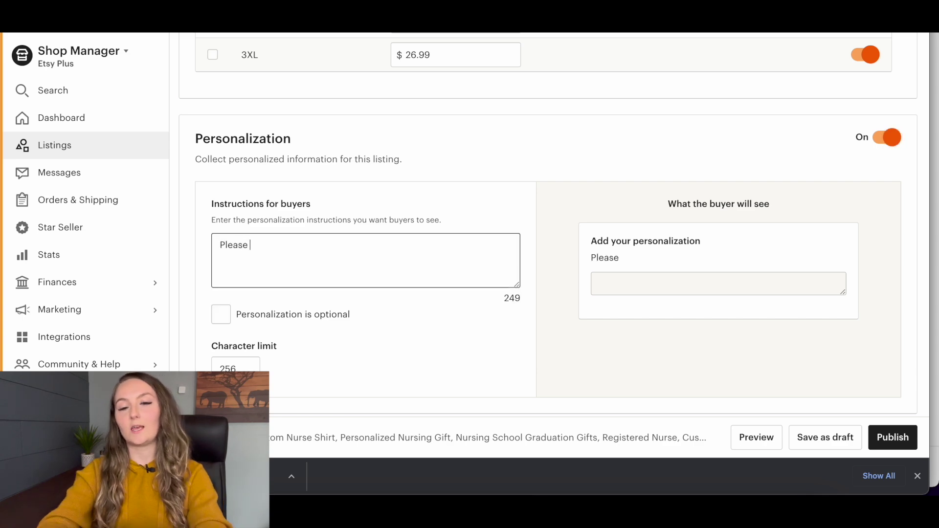
text(type in )
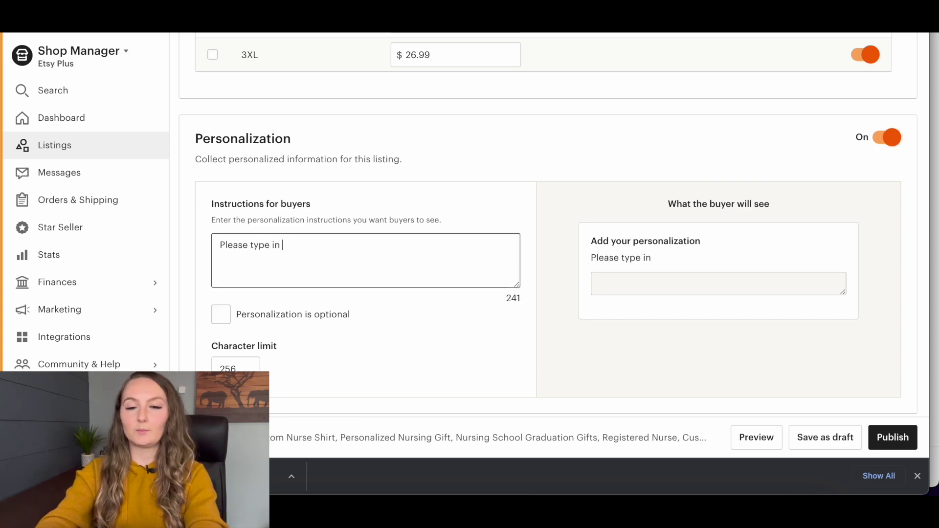
text(what words)
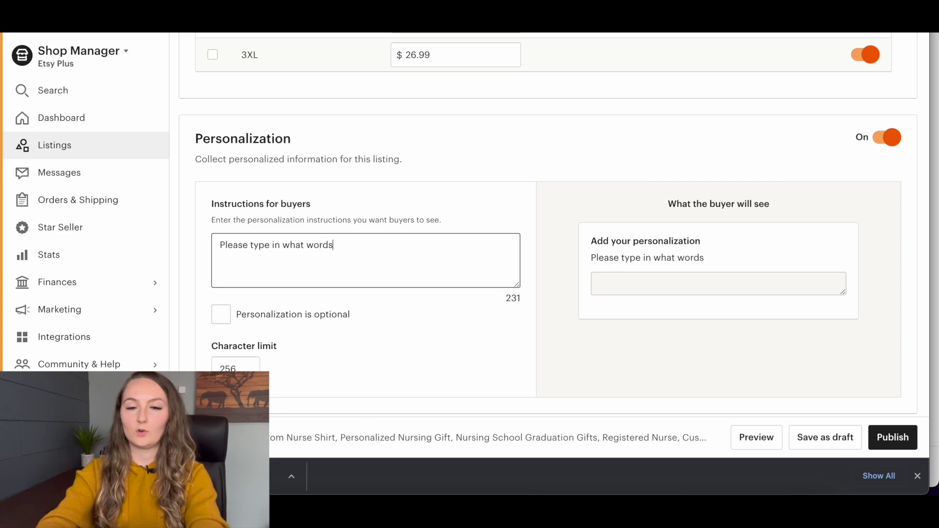
text( you'd like custom)
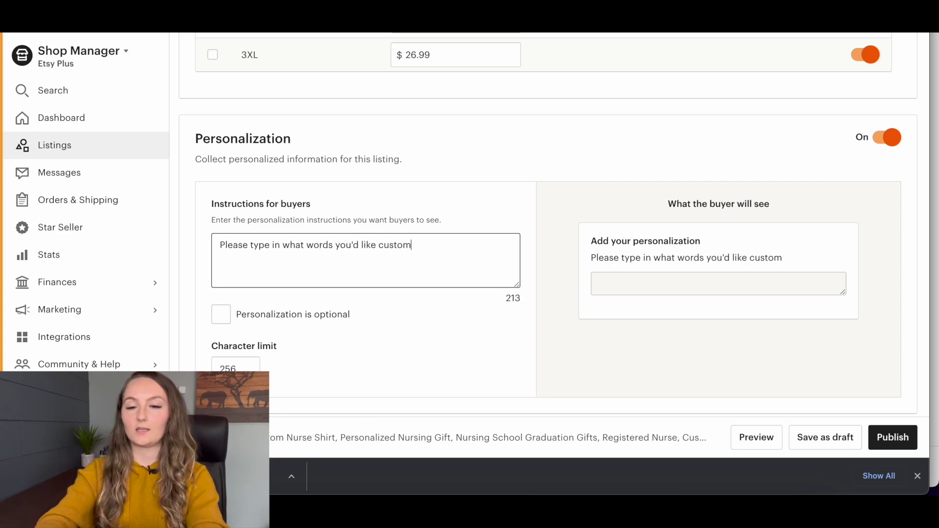
text( on this shirt)
key(Return)
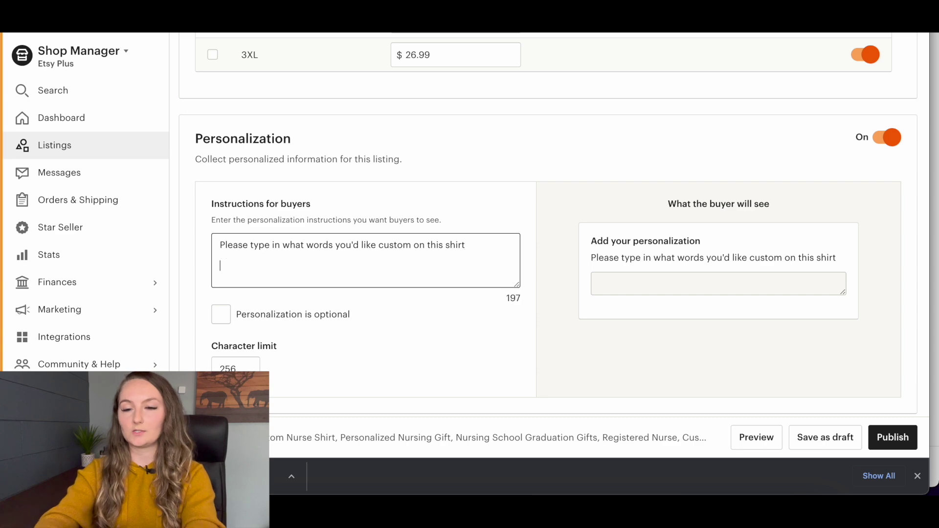
click(385, 351)
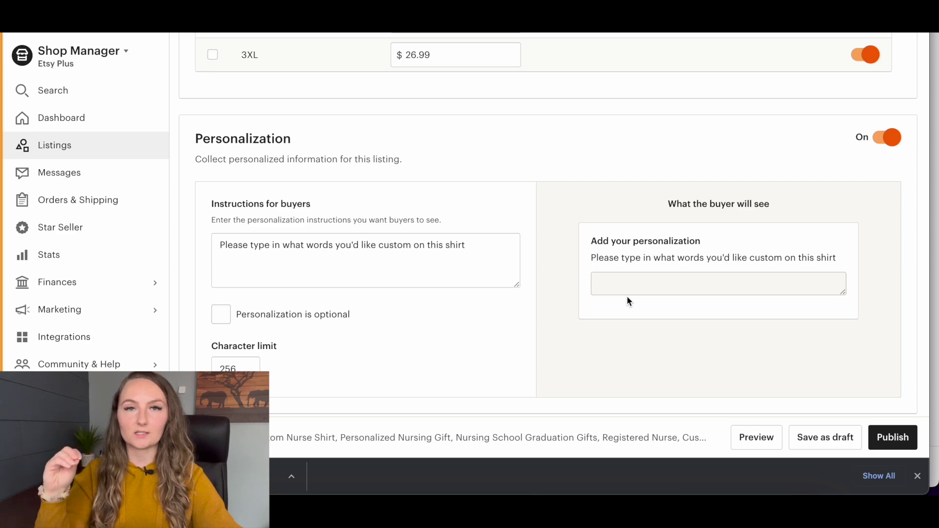
Select the existing fixed-price shipping profile with $0.00 domestic shipping and 1-2 weeks processing time
scroll(628, 297, down, 2)
scroll(628, 299, down, 4)
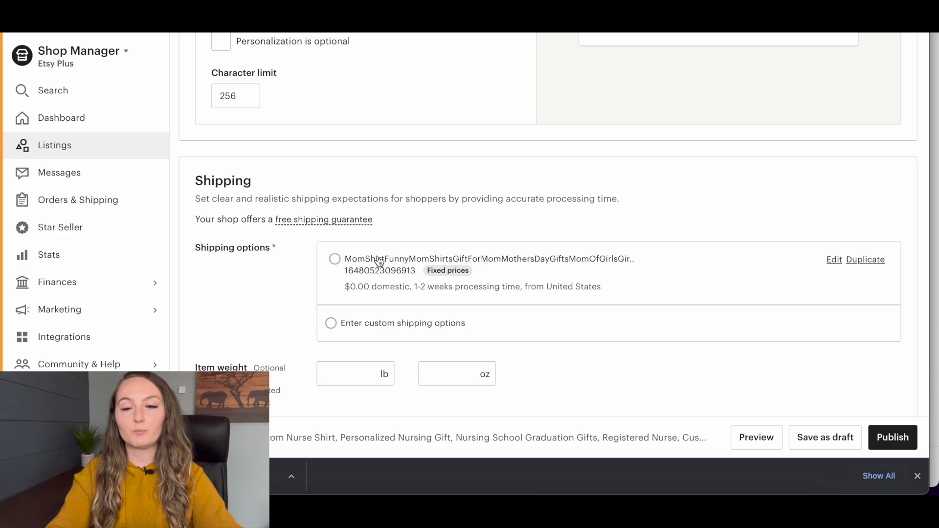
click(335, 259)
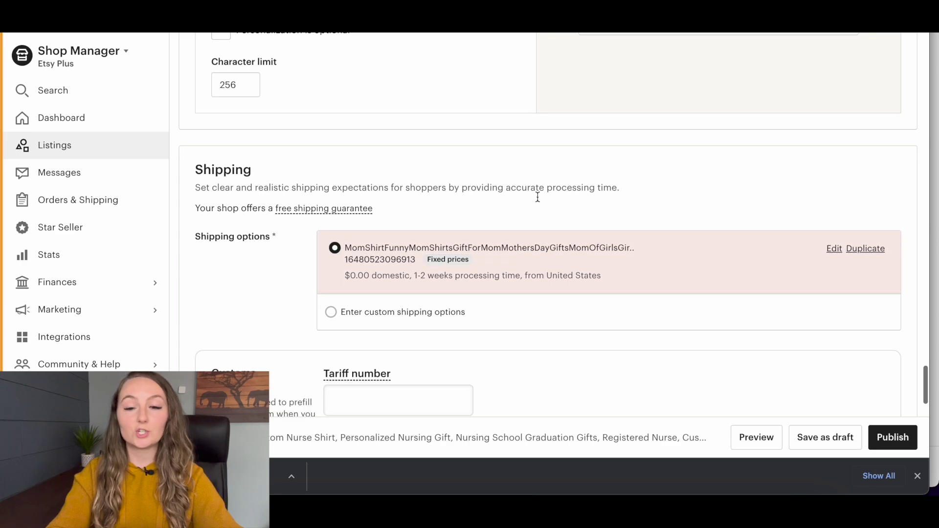
scroll(538, 196, down, 1)
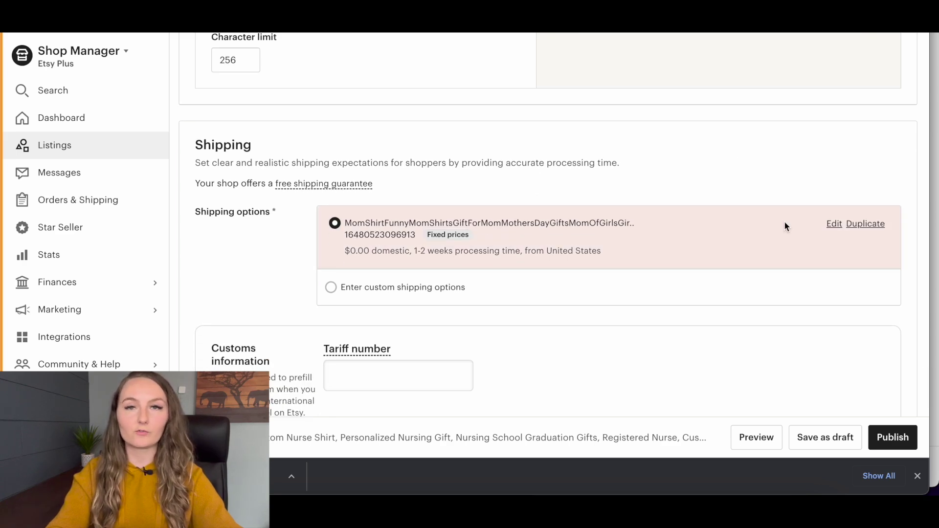
Publish the custom nurse shirt listing and accept the use of one free listing
scroll(785, 226, down, 7)
scroll(785, 222, down, 3)
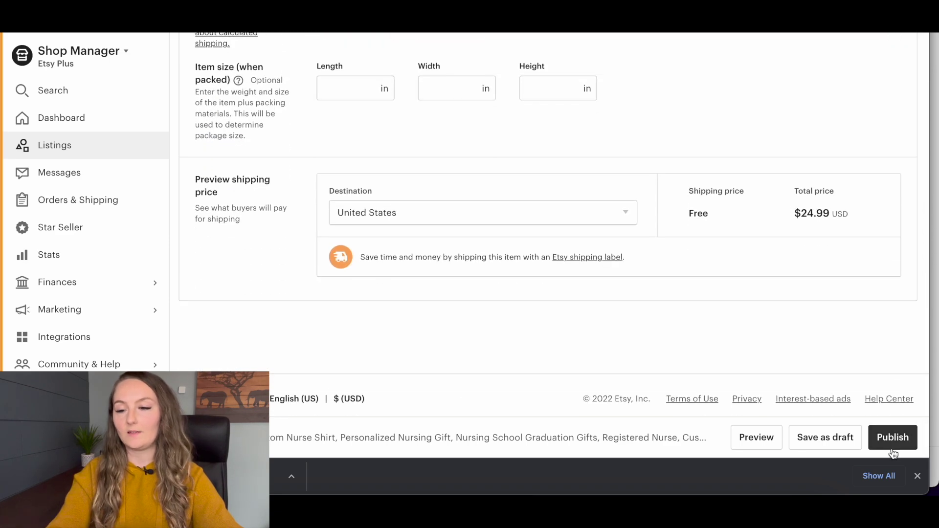
click(907, 445)
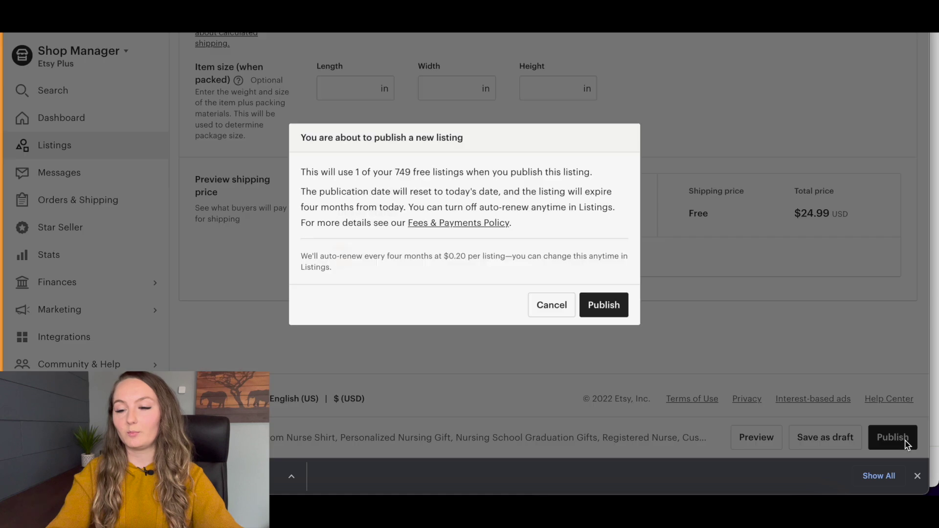
click(605, 306)
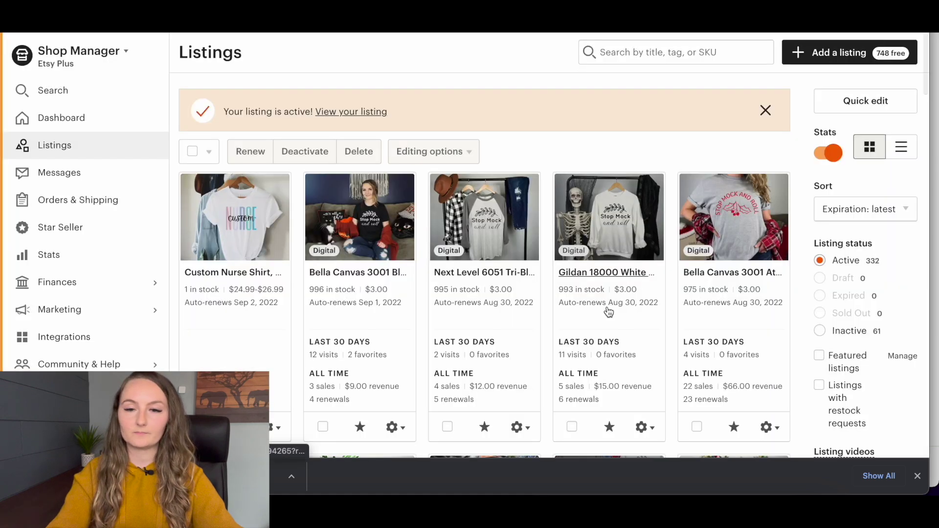
Open the published listing as buyers see it and review its photos and the prices of the Unisex Sizing options
click(376, 119)
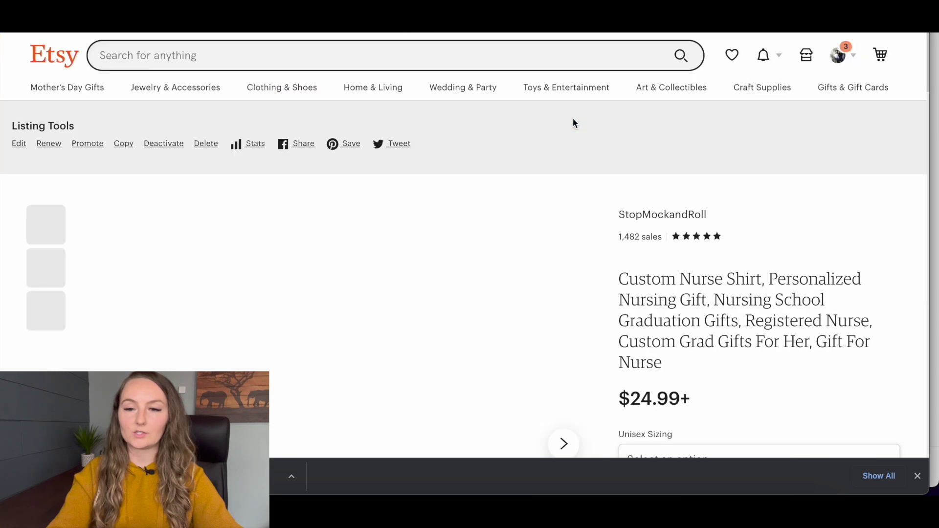
scroll(783, 157, down, 1)
scroll(800, 171, down, 3)
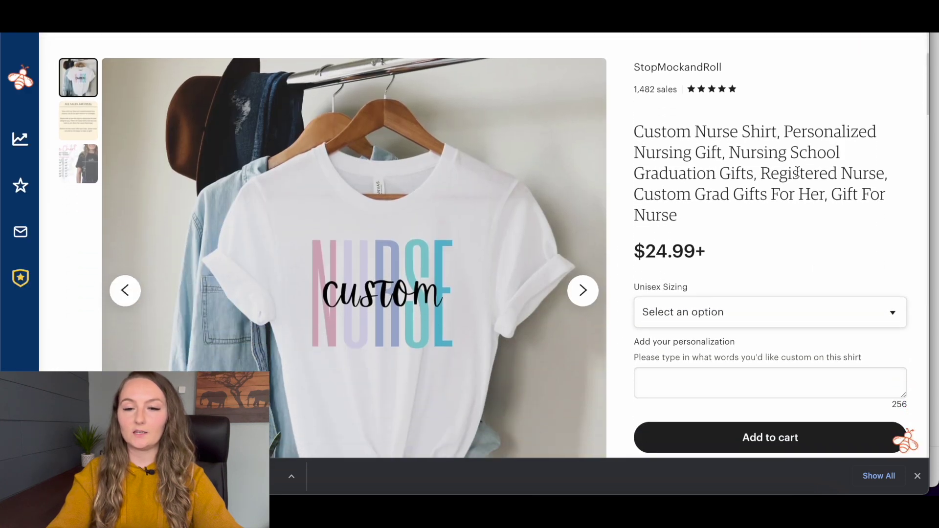
click(582, 292)
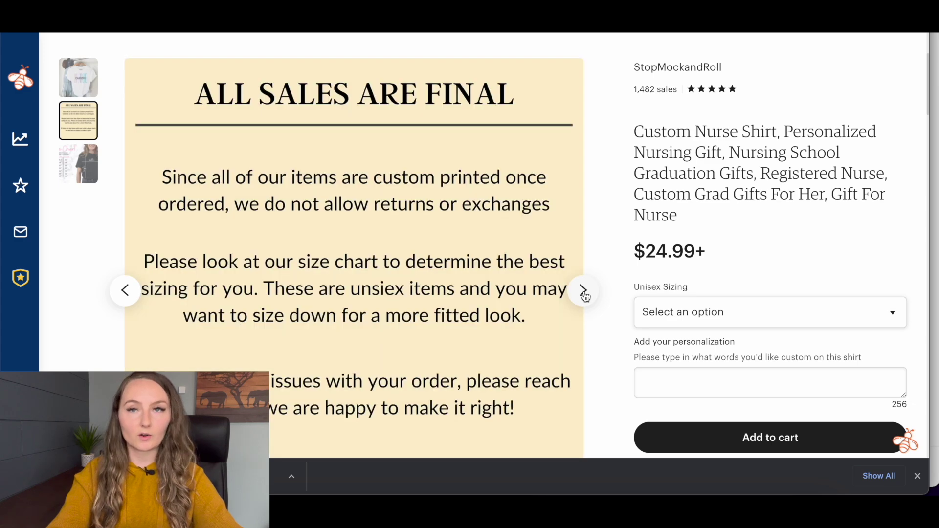
click(584, 292)
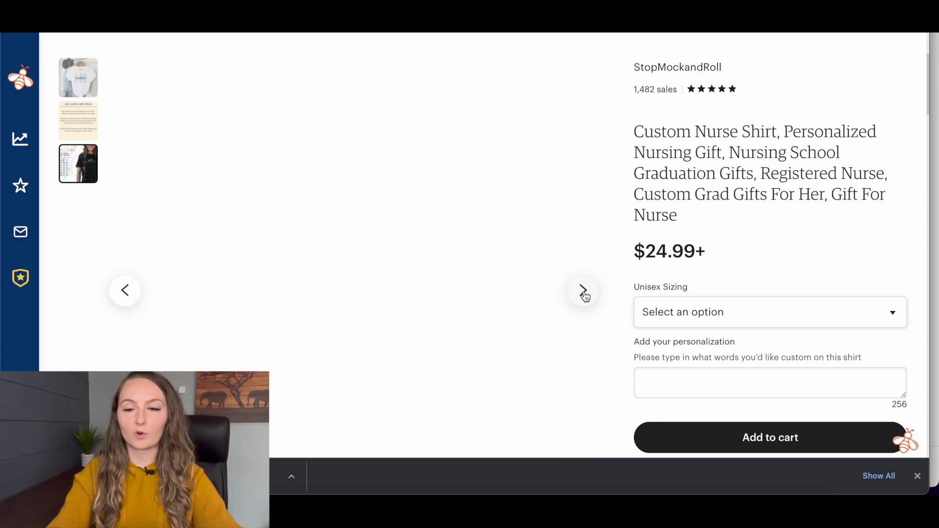
scroll(871, 220, down, 2)
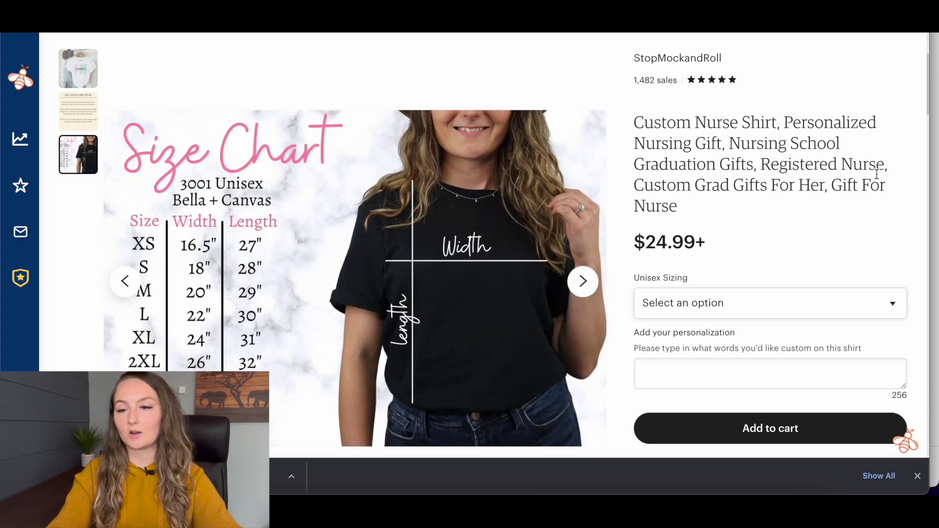
scroll(251, 137, up, 2)
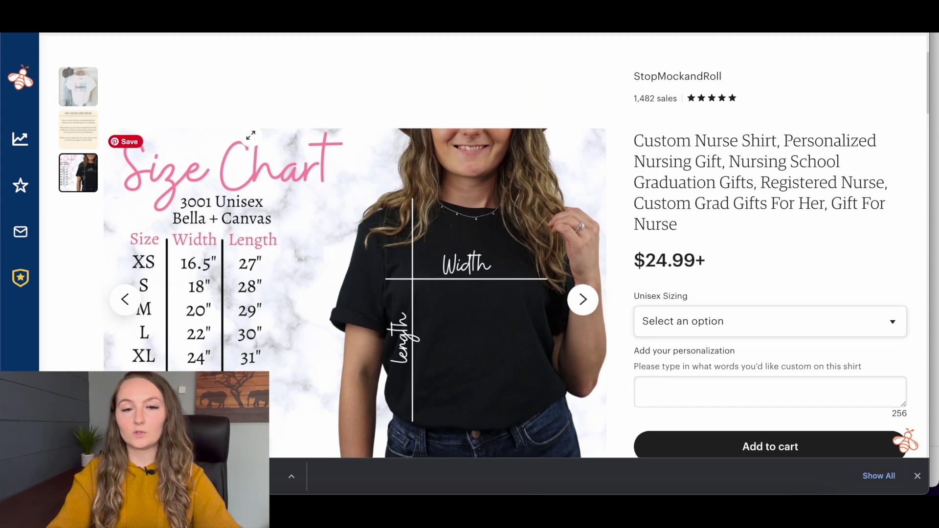
click(92, 95)
scroll(754, 214, down, 2)
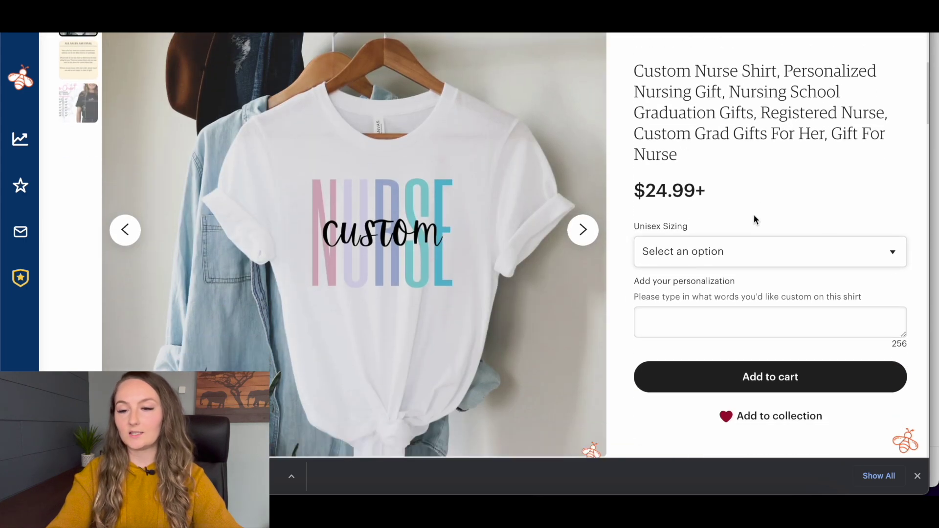
click(754, 259)
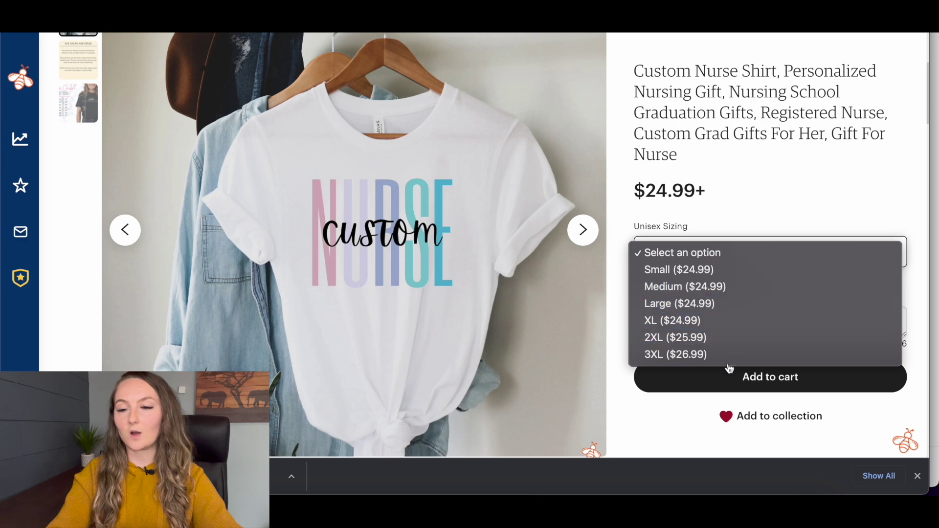
click(803, 201)
Enter "Registered" as a sample buyer personalization on the listing page
click(755, 317)
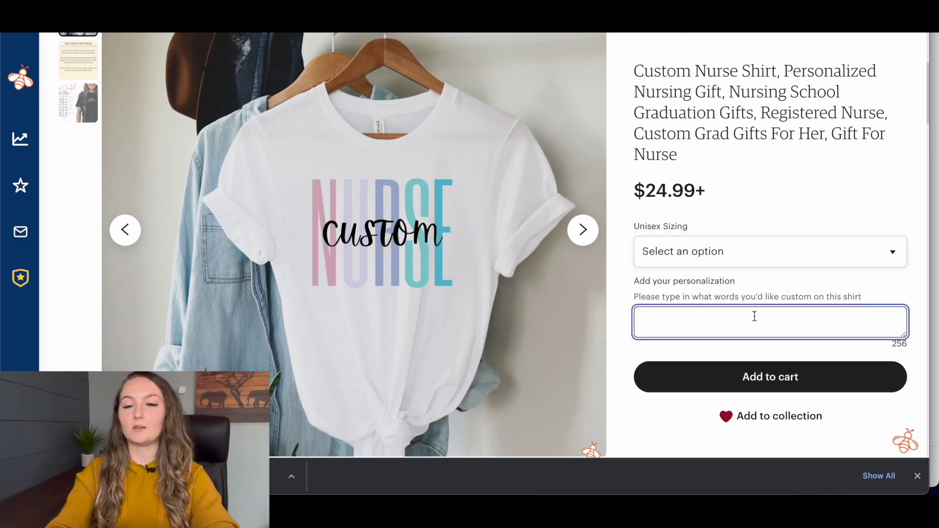
text(Registered)
scroll(770, 316, down, 1)
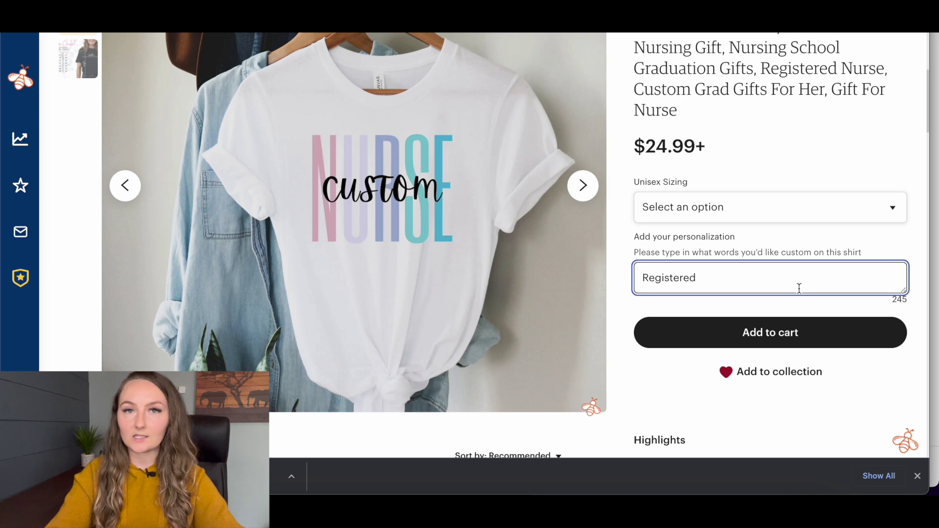
scroll(743, 185, up, 1)
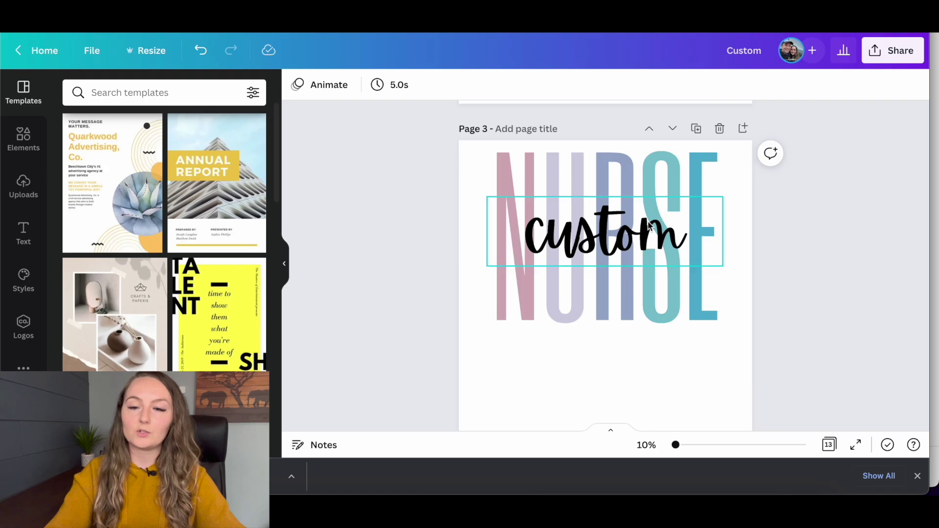
In the Canva design, replace the word "custom" on page 3 with "registered" and open the sharing options for export
double_click(648, 222)
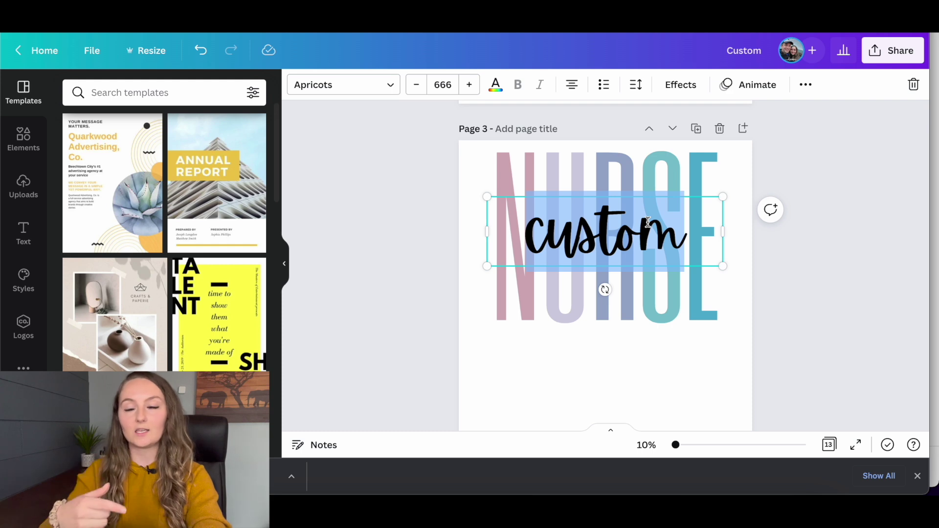
text(registere)
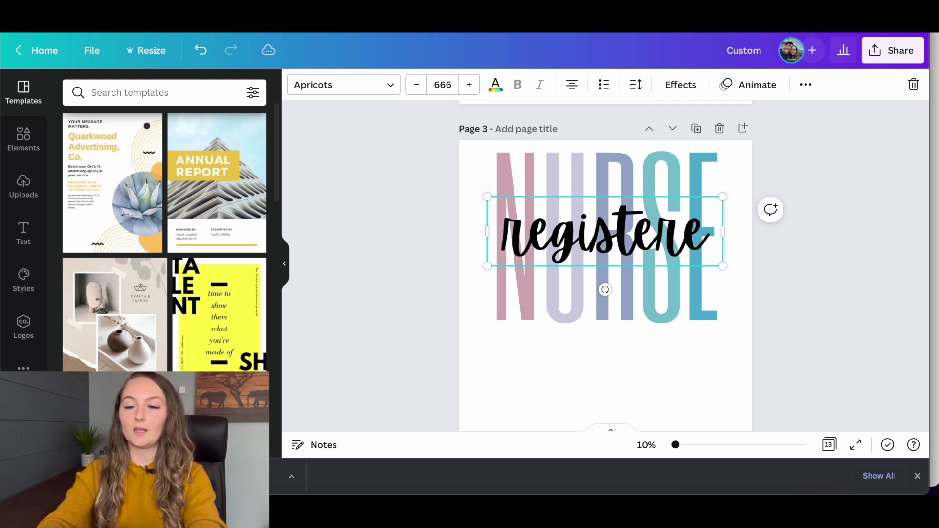
text(d)
click(791, 291)
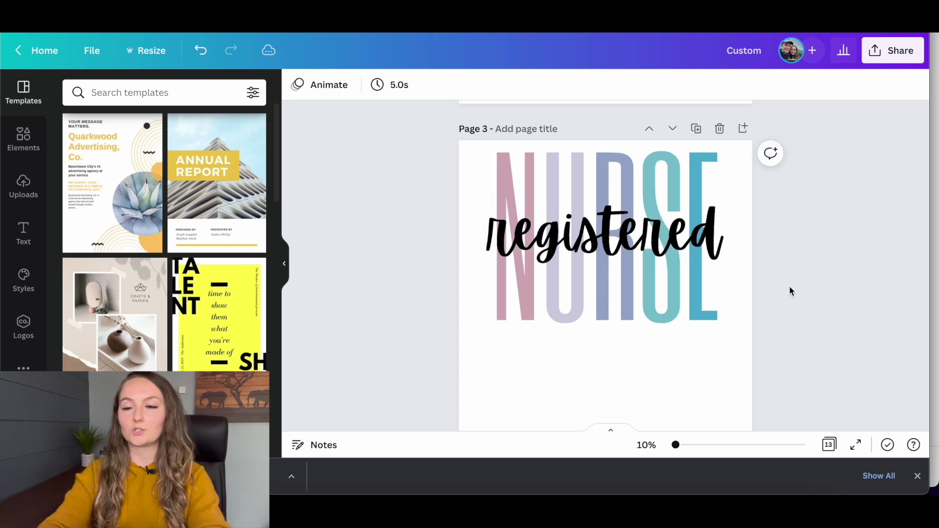
click(905, 60)
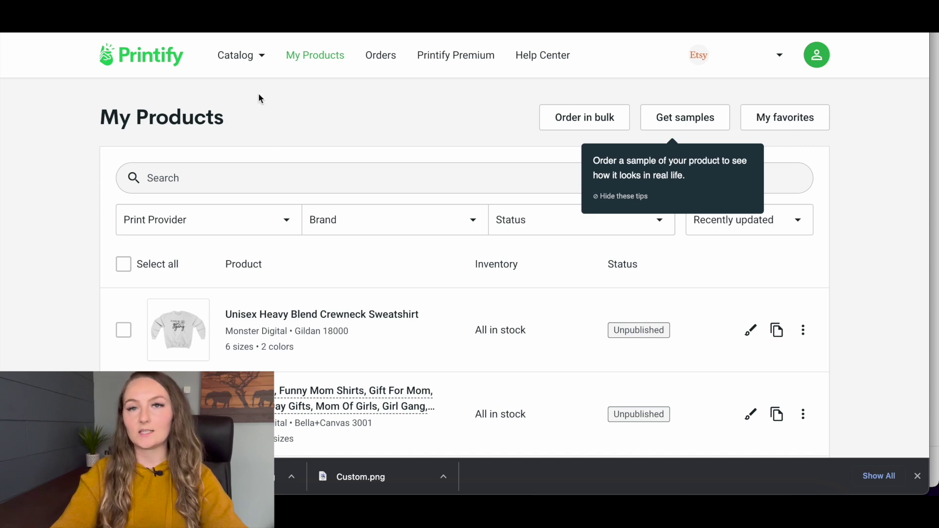
In Printify, open My Favorites from the catalog and search for the 3001 shirt
mouse_move(253, 66)
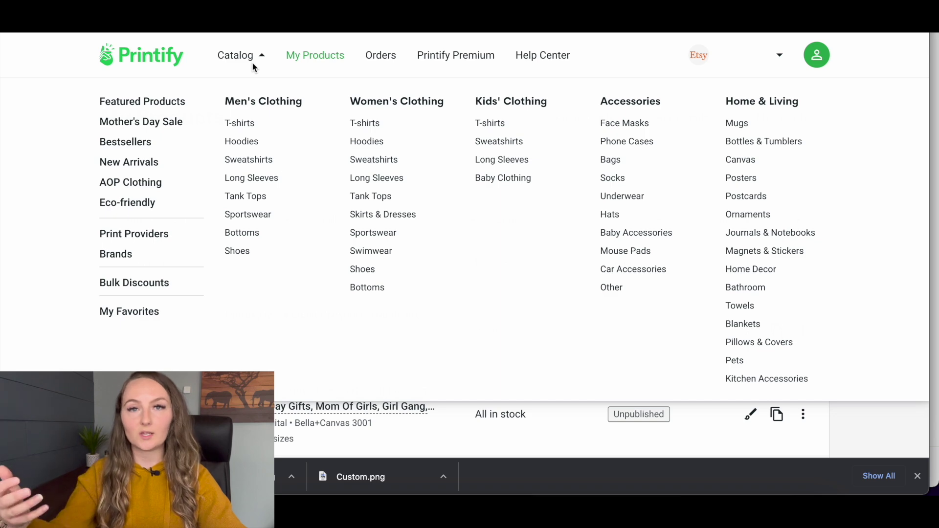
click(143, 318)
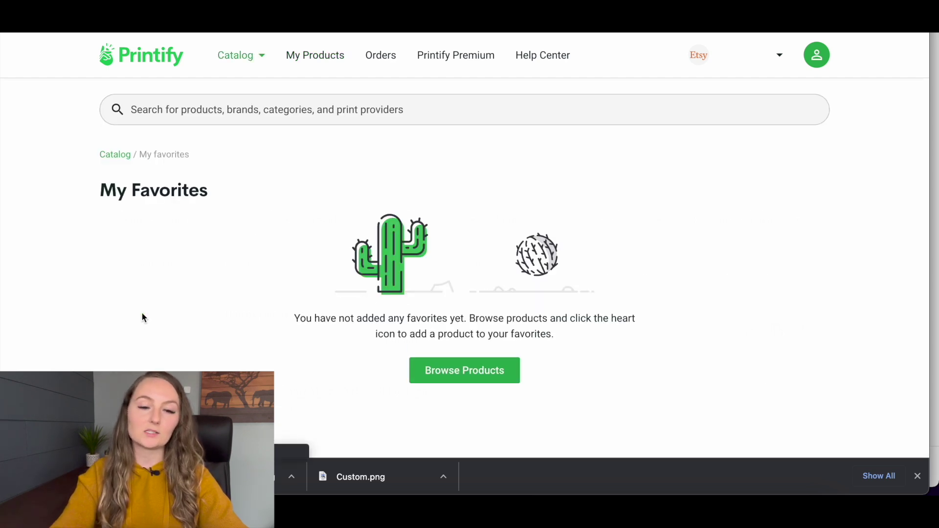
click(252, 115)
text(3001)
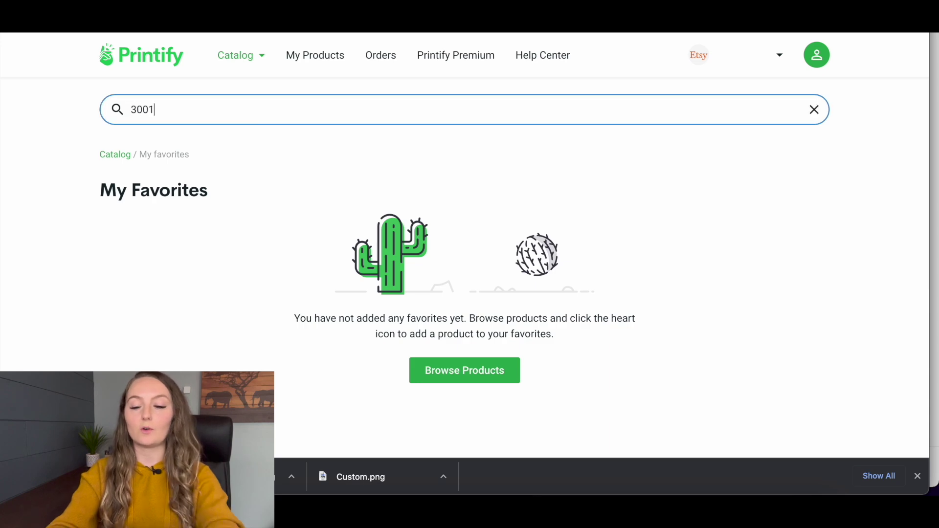
key(Return)
scroll(550, 174, down, 5)
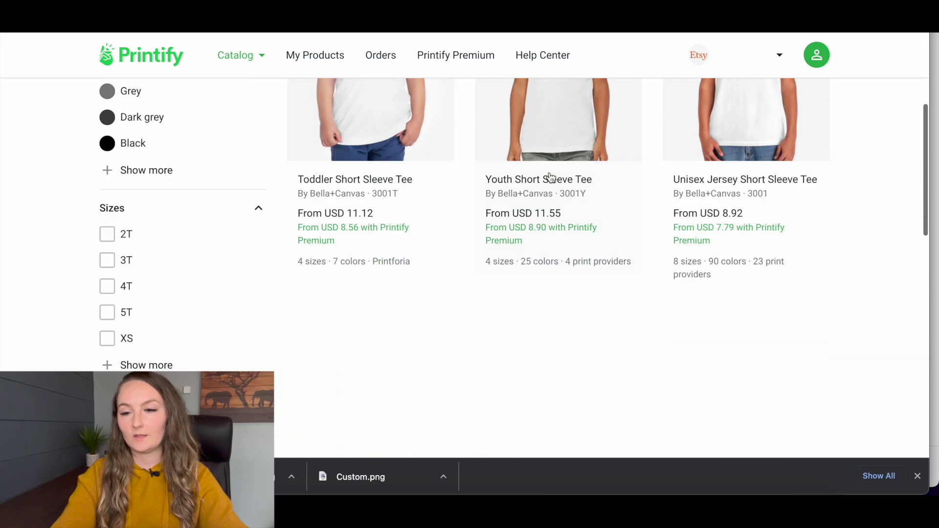
Open the Bella+Canvas 3001 Unisex Jersey Short Sleeve Tee and start designing it with Monster Digital as print provider
click(721, 119)
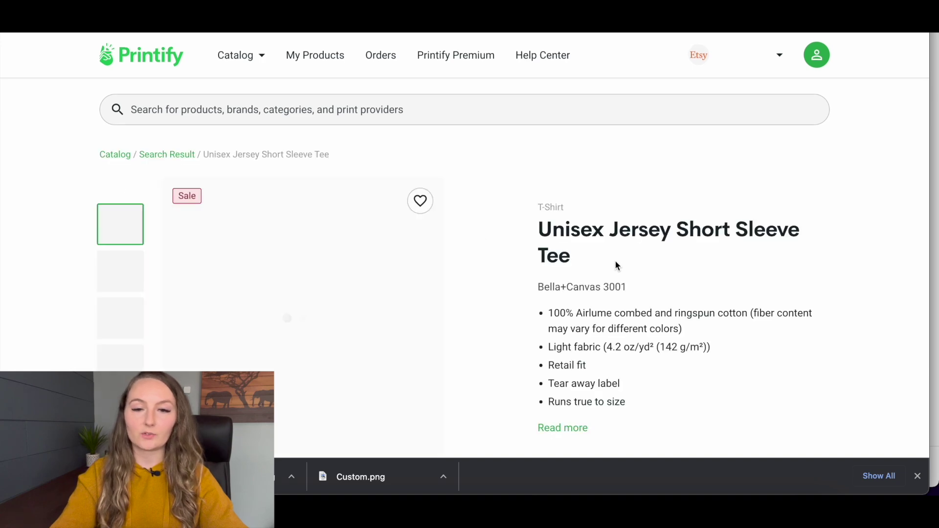
scroll(615, 266, down, 8)
scroll(615, 261, down, 10)
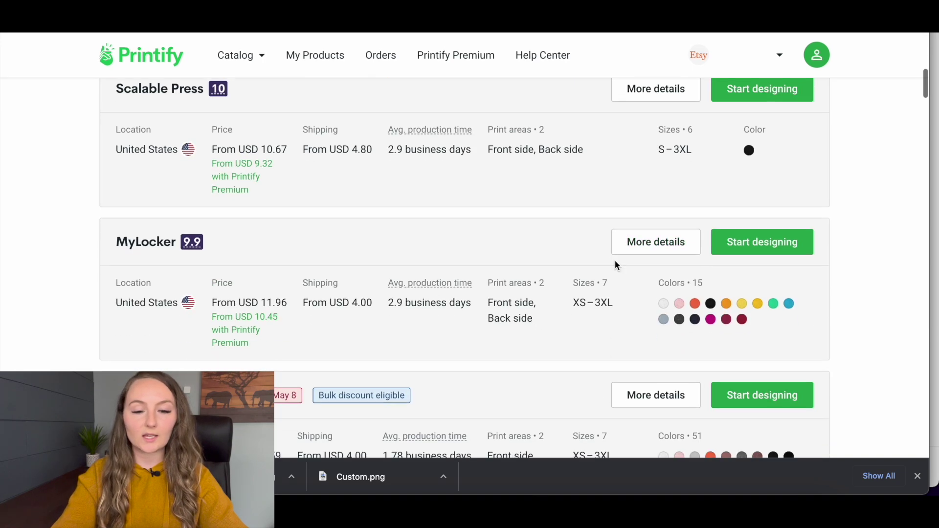
scroll(615, 265, down, 10)
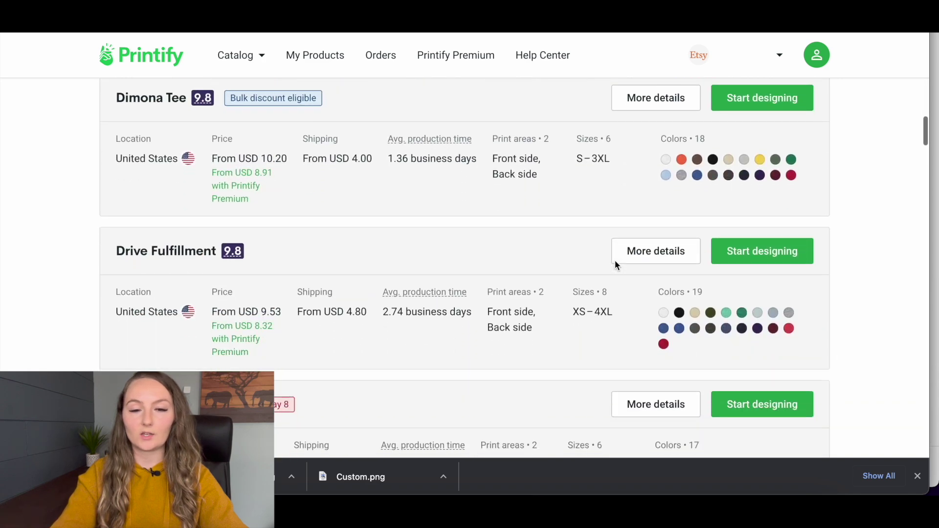
scroll(615, 260, down, 8)
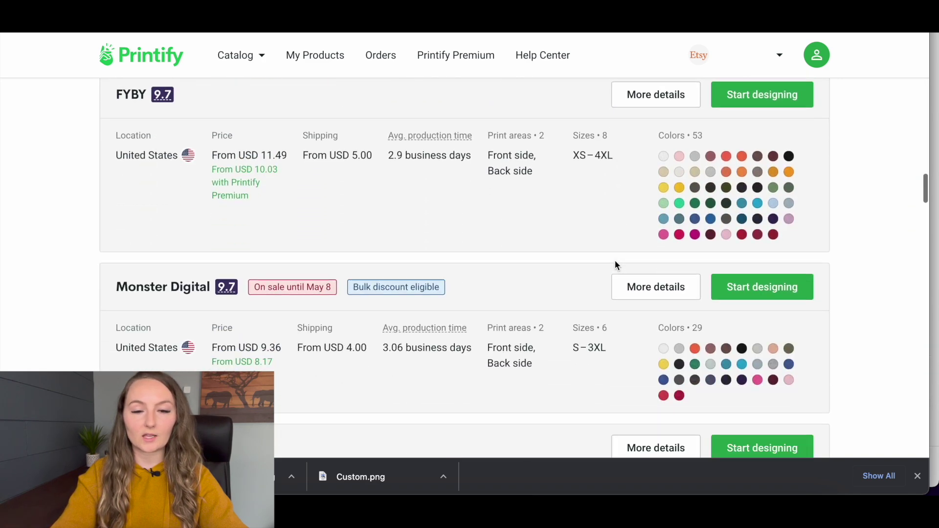
click(785, 142)
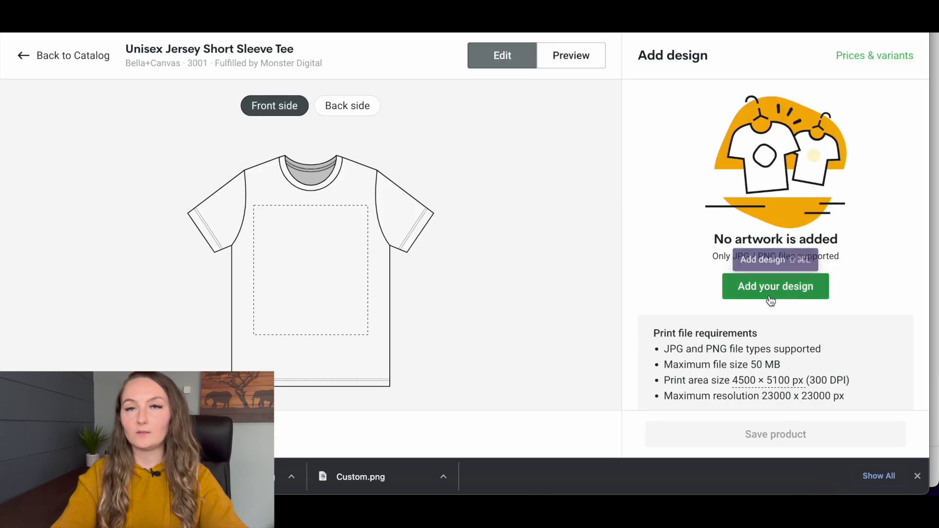
Add the "registered" nurse design Custom (1).png to the shirt's front, move it slightly up in the print area and save the product
click(771, 300)
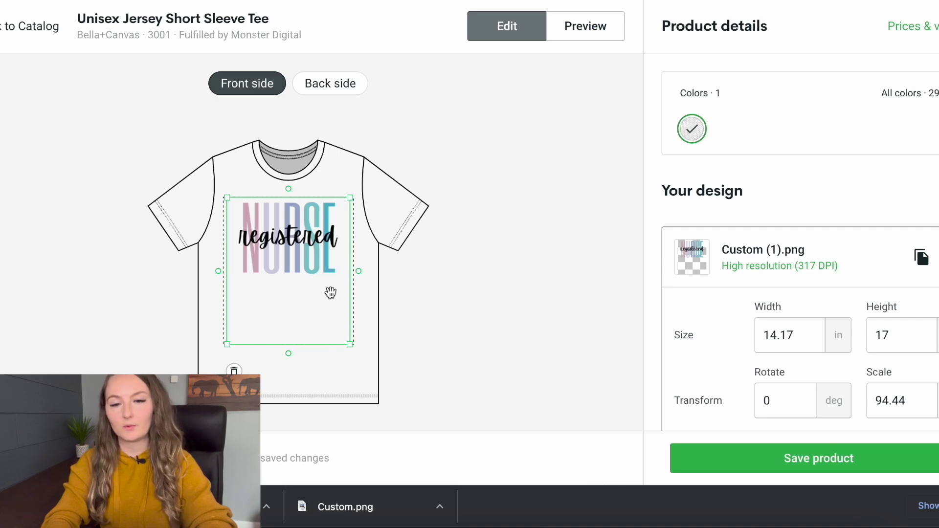
drag(325, 306, 326, 305)
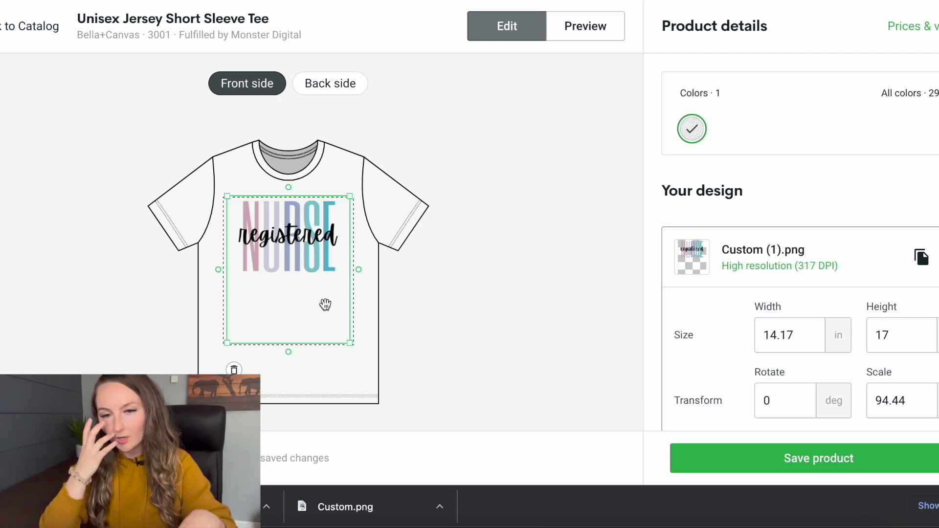
click(461, 199)
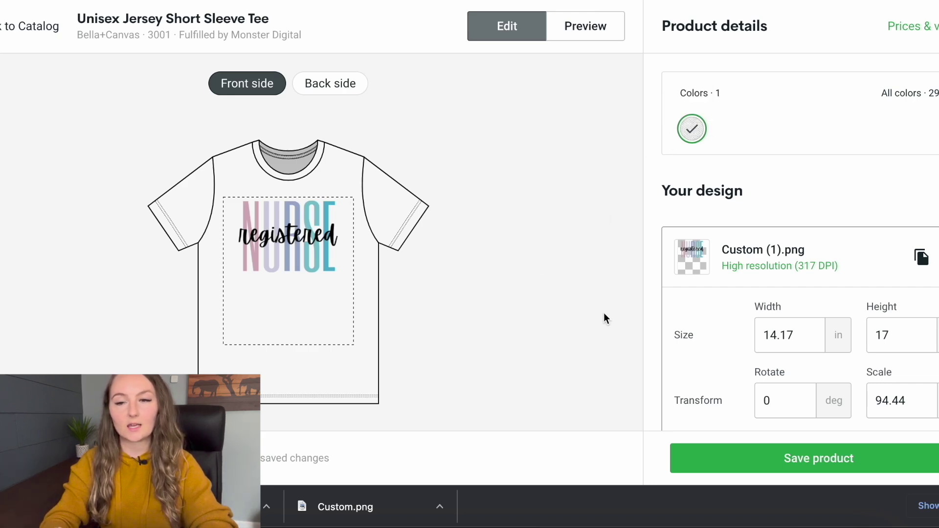
click(830, 459)
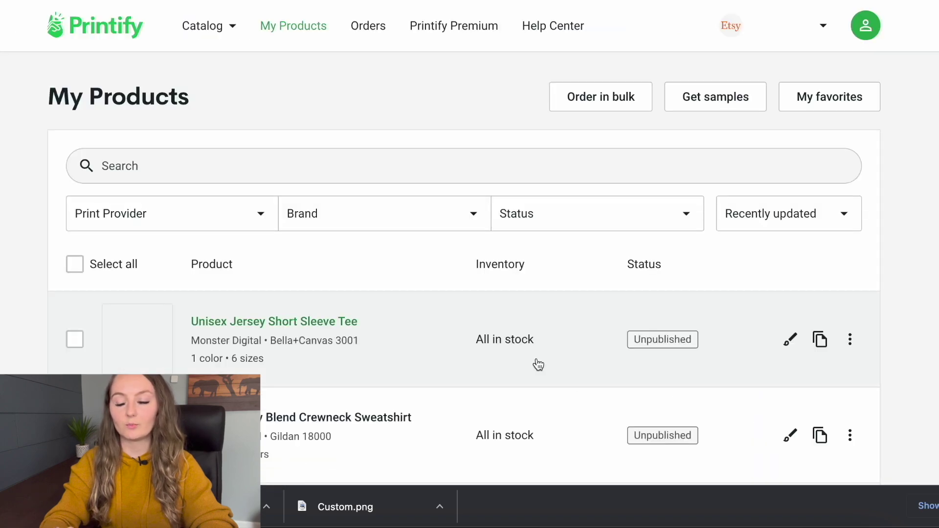
Change the saved shirt's product title to "Registered Nurse" and save the product as a draft instead of publishing it
click(344, 321)
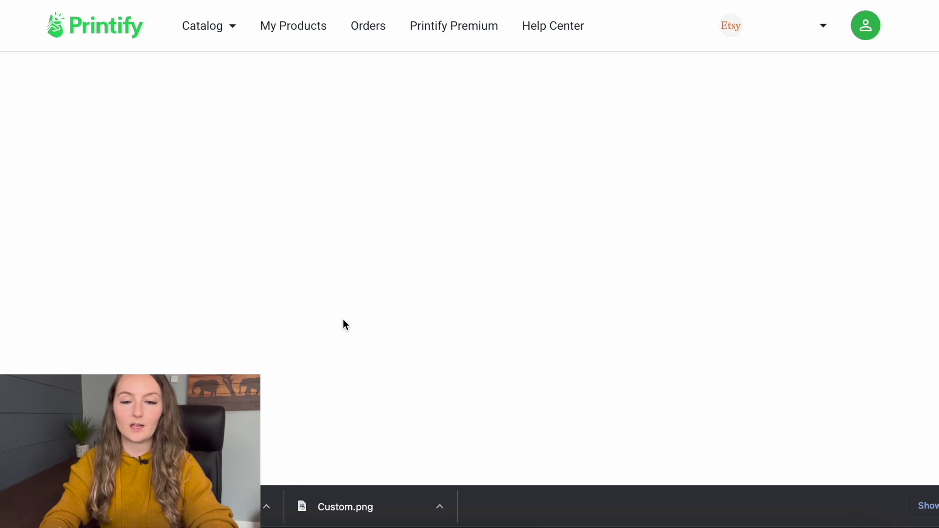
scroll(345, 325, down, 10)
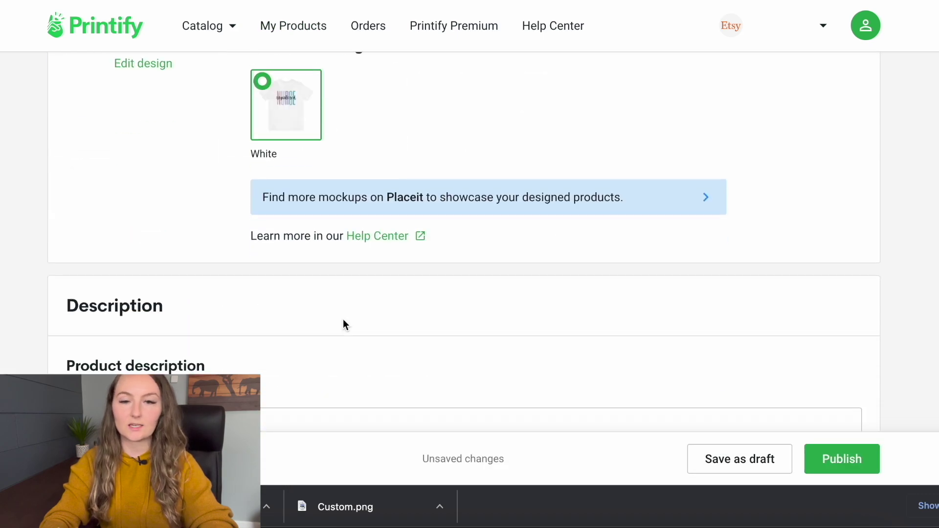
drag(260, 316, 9, 310)
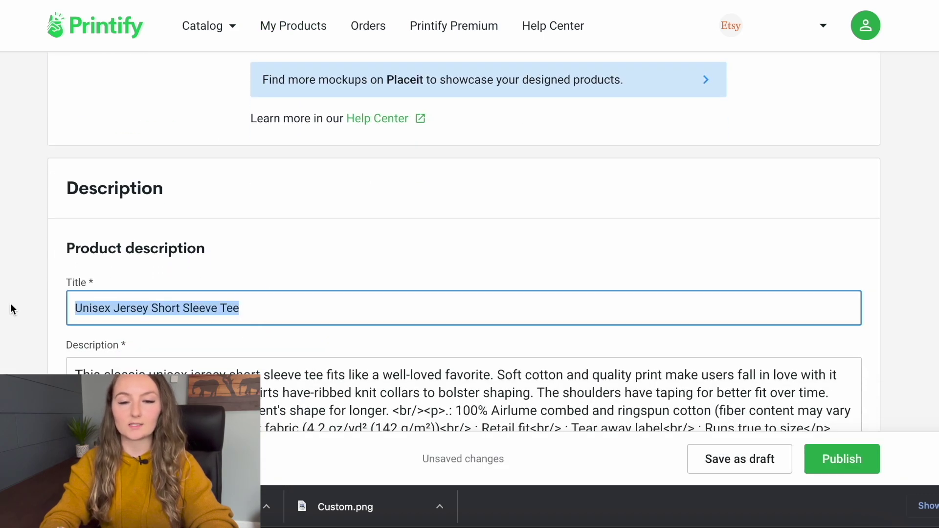
text(Regis)
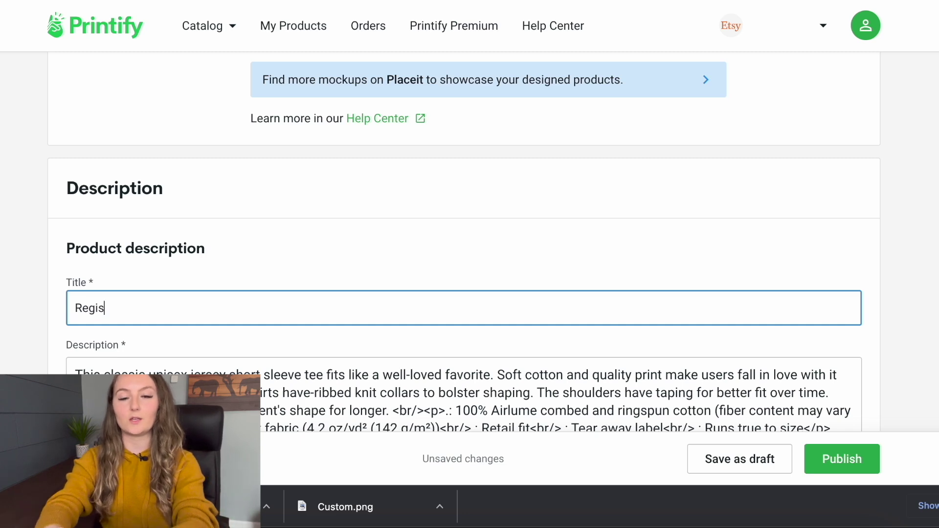
key(BackSpace)
key(BackSpace)
text(stered N)
key(BackSpace)
text(Nurse)
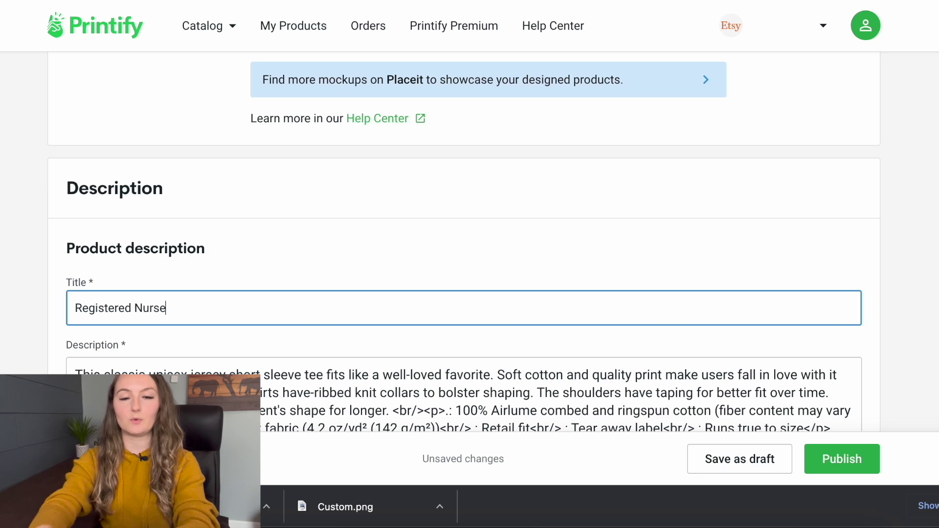
click(756, 469)
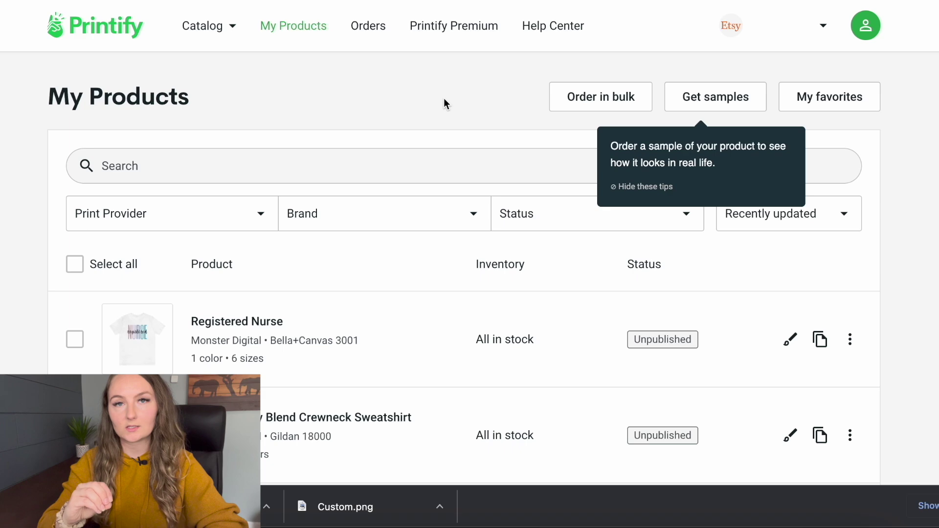
Open the first not-imported order among the other orders in the Etsy store's order list
click(384, 33)
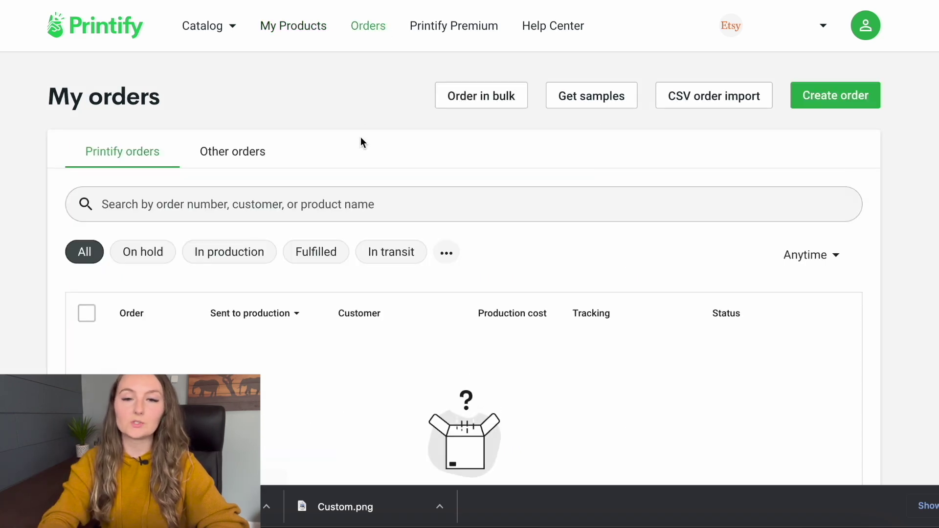
click(257, 148)
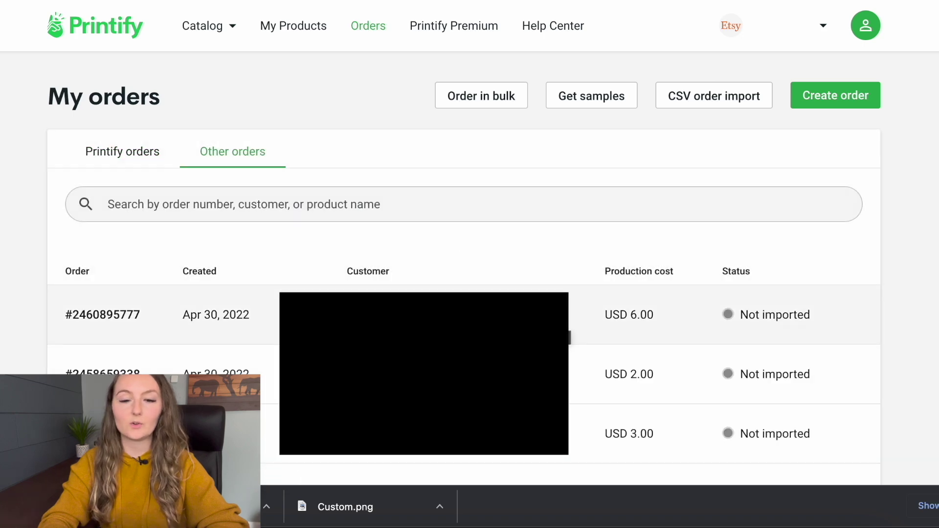
click(499, 321)
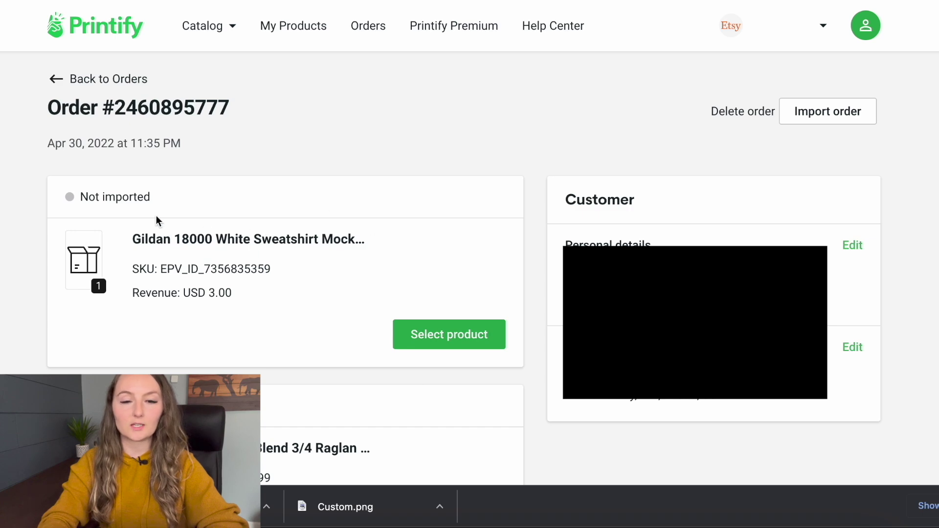
Assign the Registered Nurse shirt in White, size M, to the order's Gildan 18000 sweatshirt mockup item, leaving automatic order import off
click(438, 333)
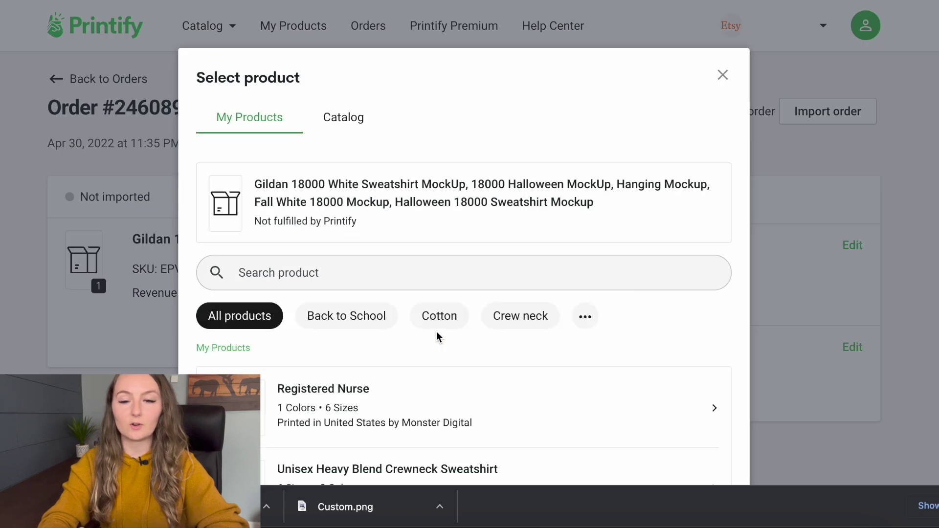
scroll(484, 215, down, 1)
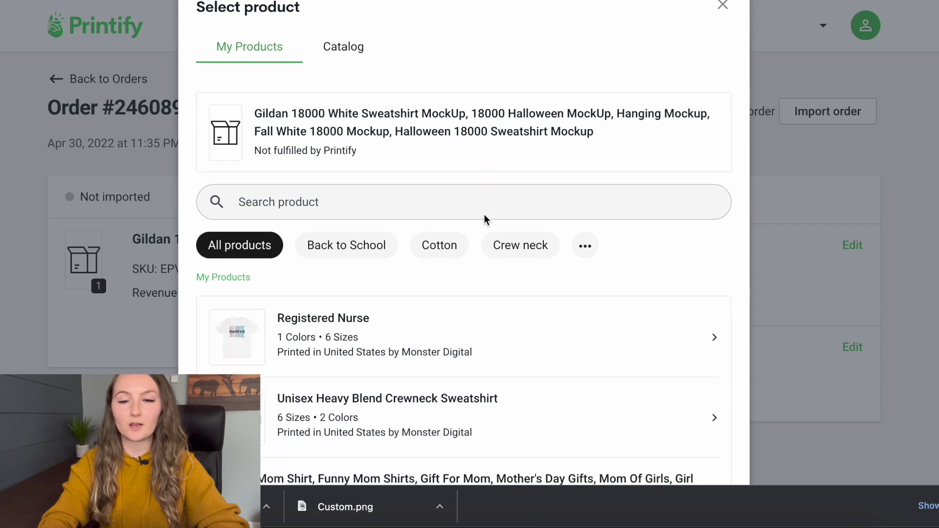
click(351, 319)
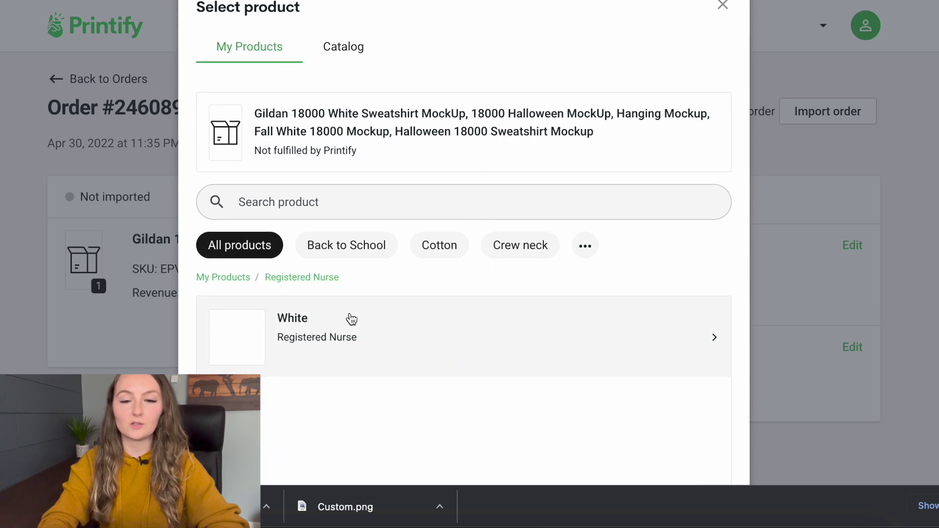
click(362, 341)
scroll(445, 384, down, 1)
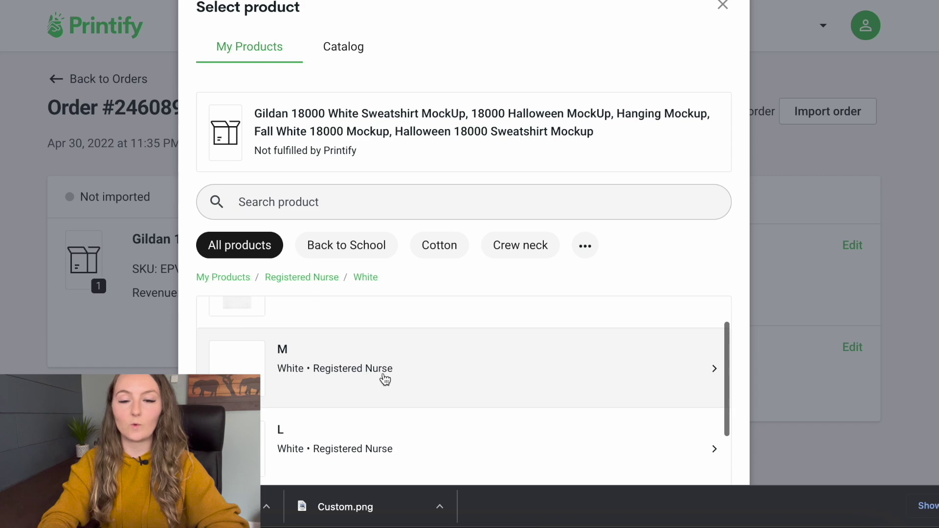
click(411, 376)
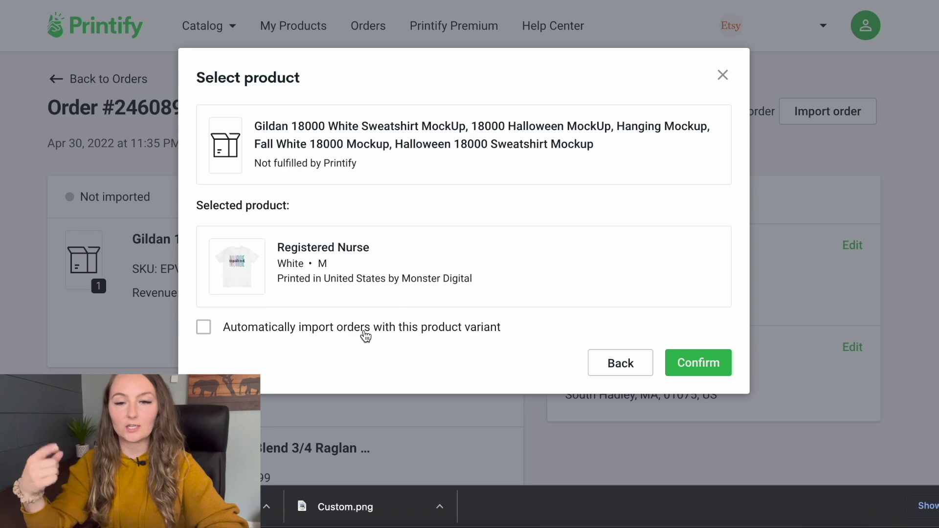
click(704, 365)
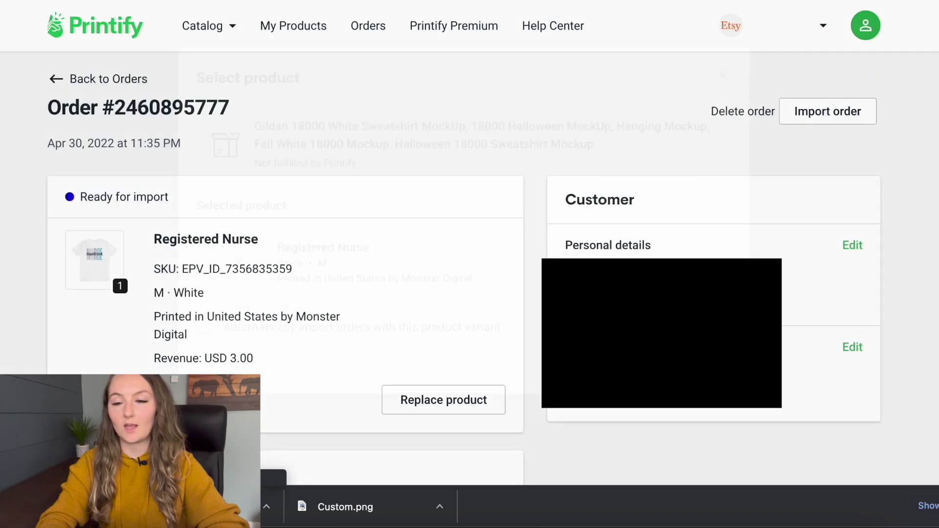